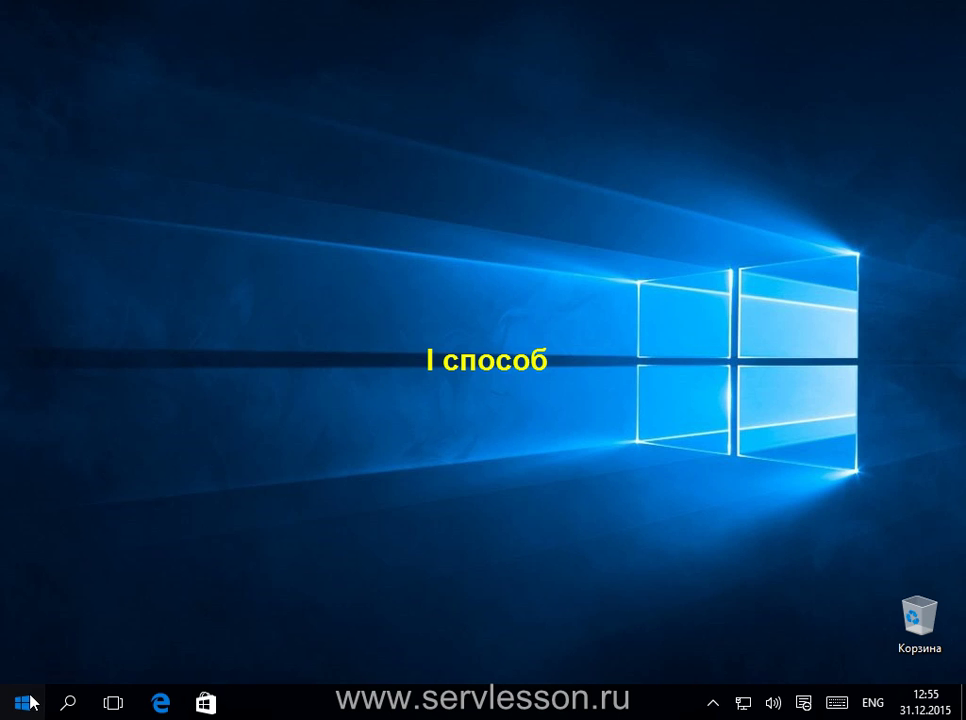
Open and close Task View and the keyboard language list to check that they respond.
left_click(113, 706)
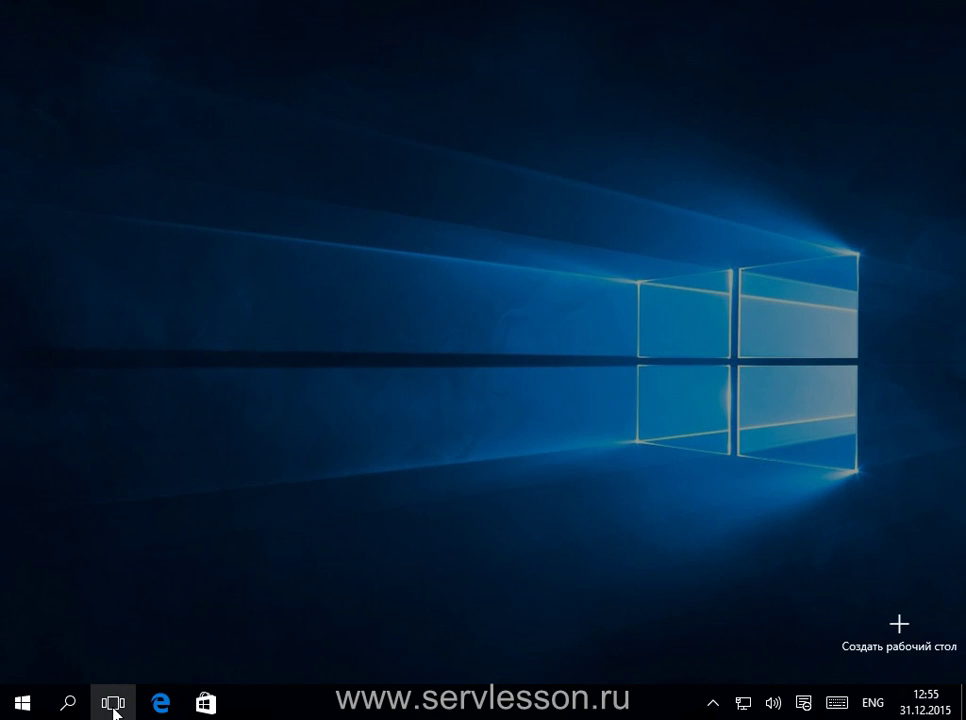
left_click(113, 706)
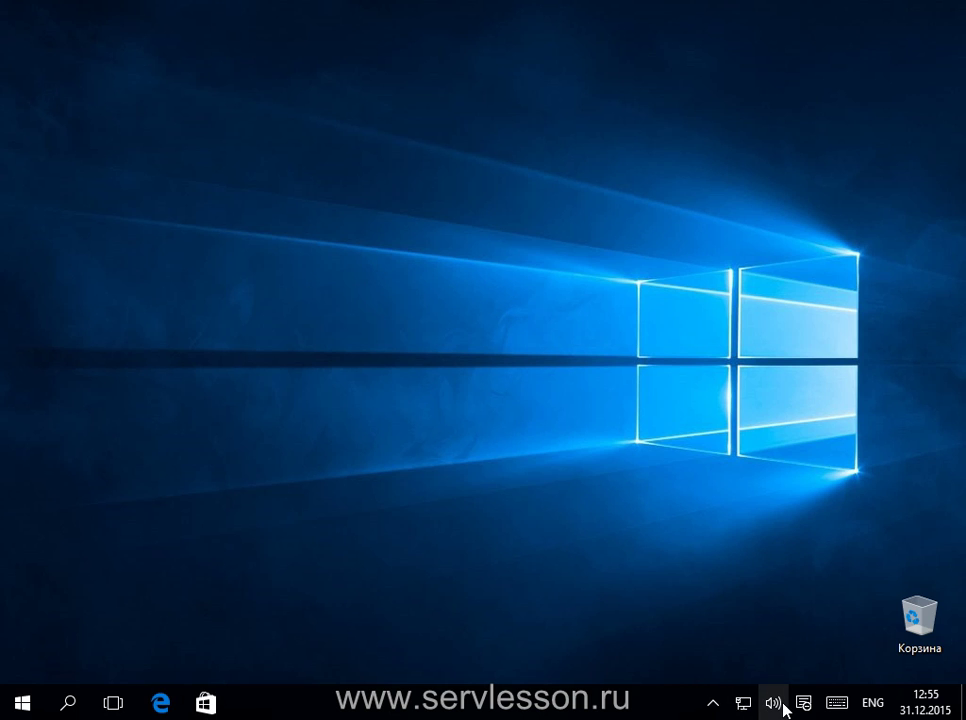
left_click(874, 705)
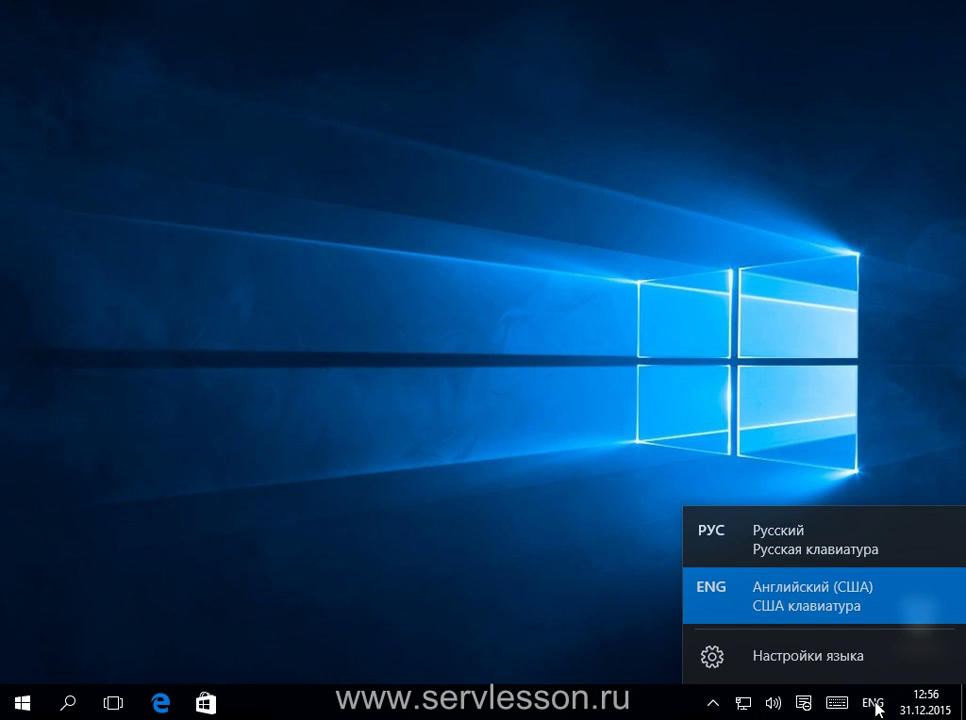
left_click(874, 705)
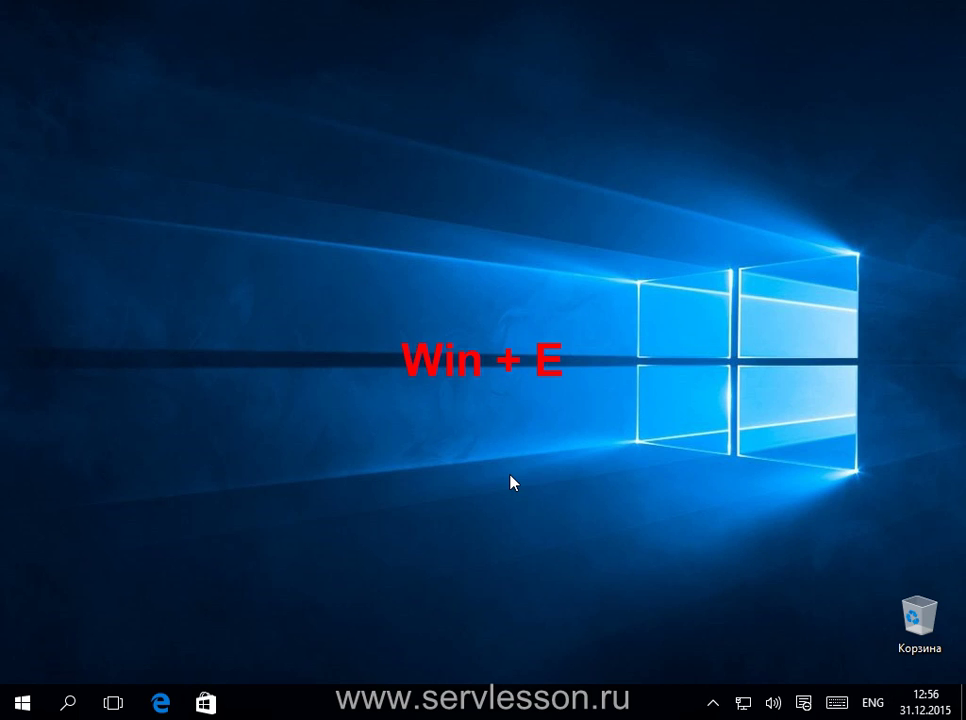
Browse in File Explorer to the folder C:\Windows\System32\WindowsPowerShell\v1.0.
key("super+e")
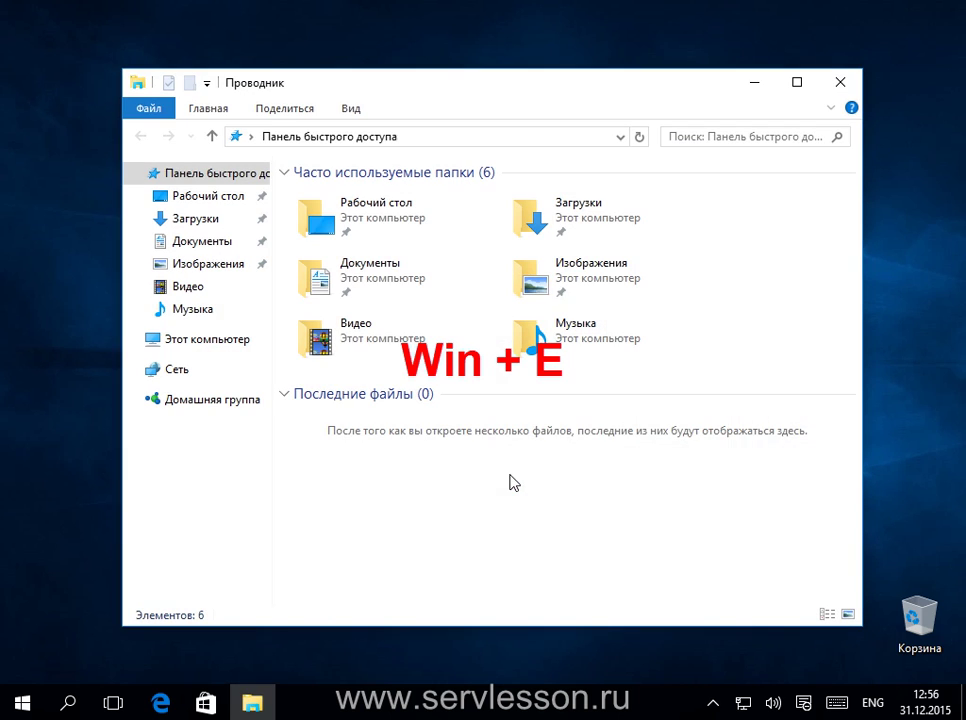
left_click(215, 341)
double_click(587, 404)
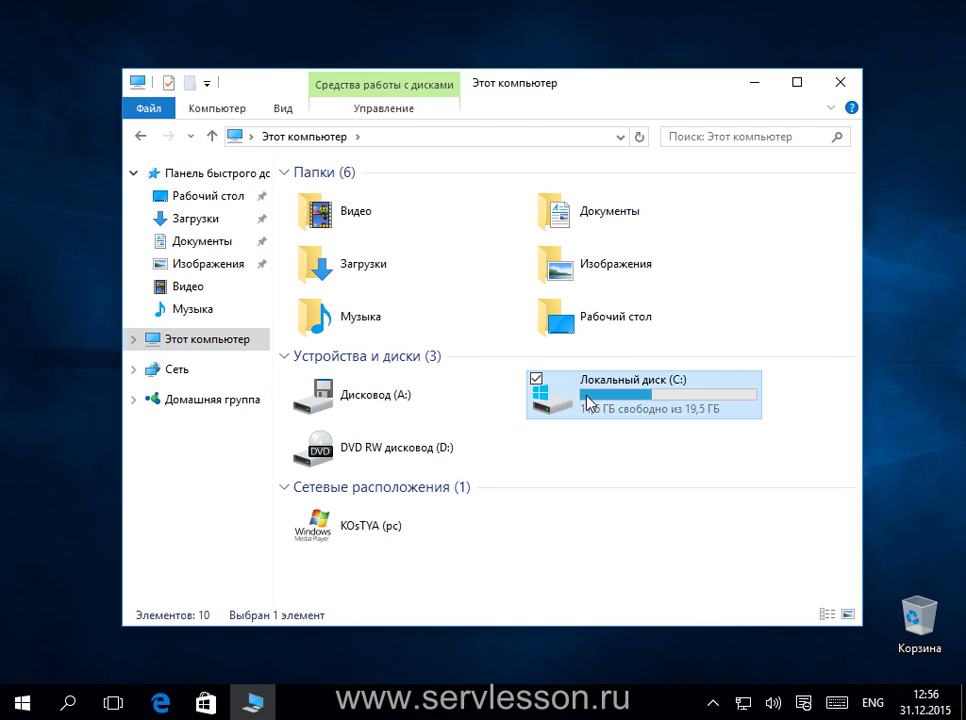
double_click(358, 236)
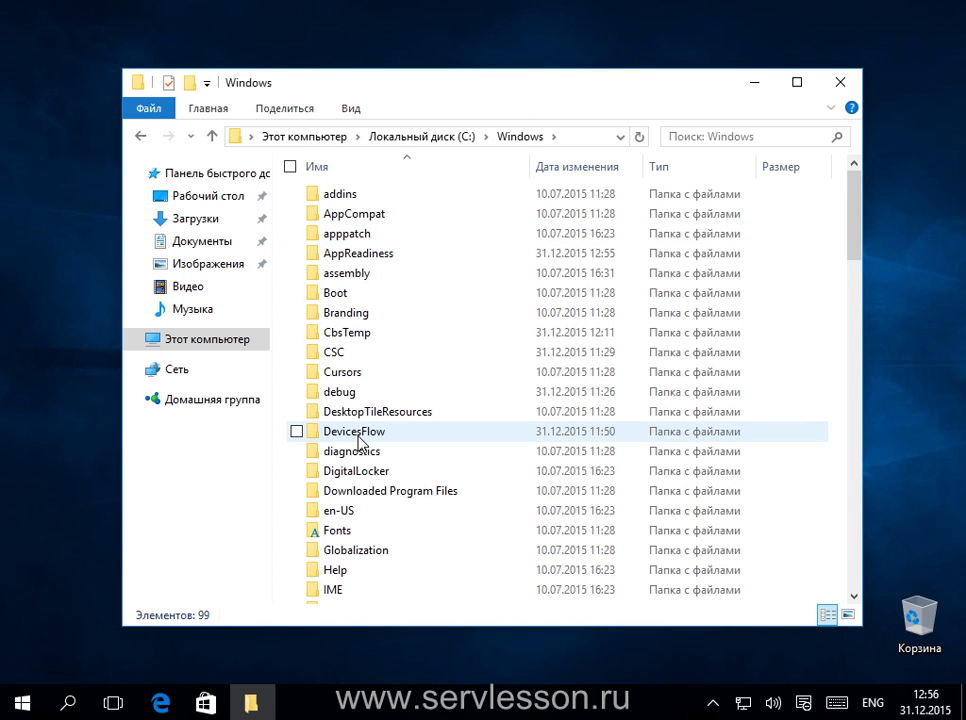
scroll(360, 440, "down", 10)
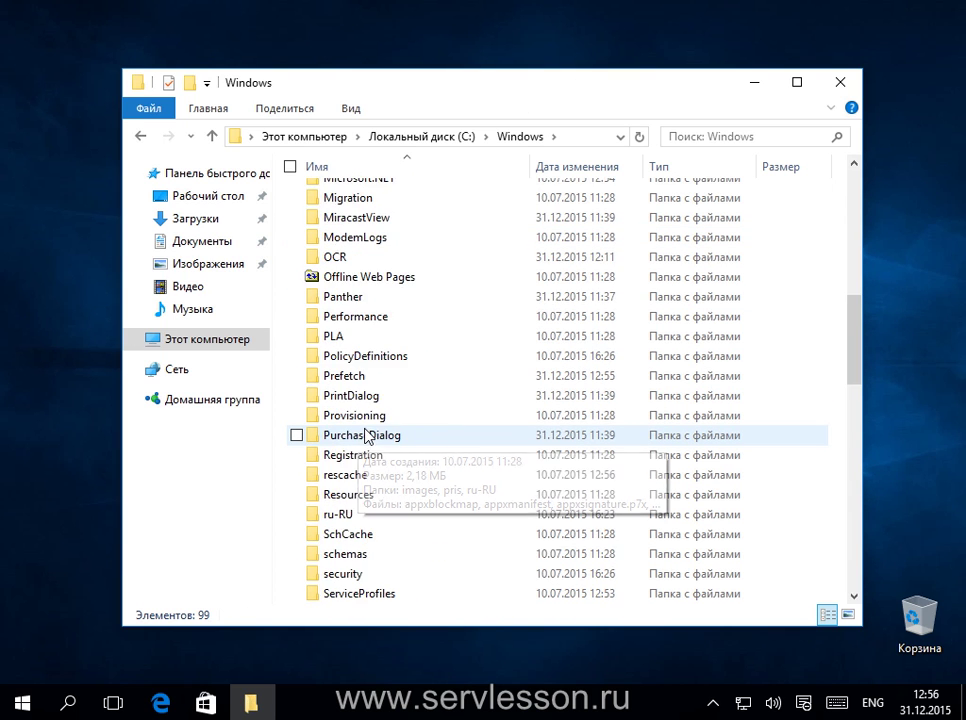
scroll(367, 437, "down", 2)
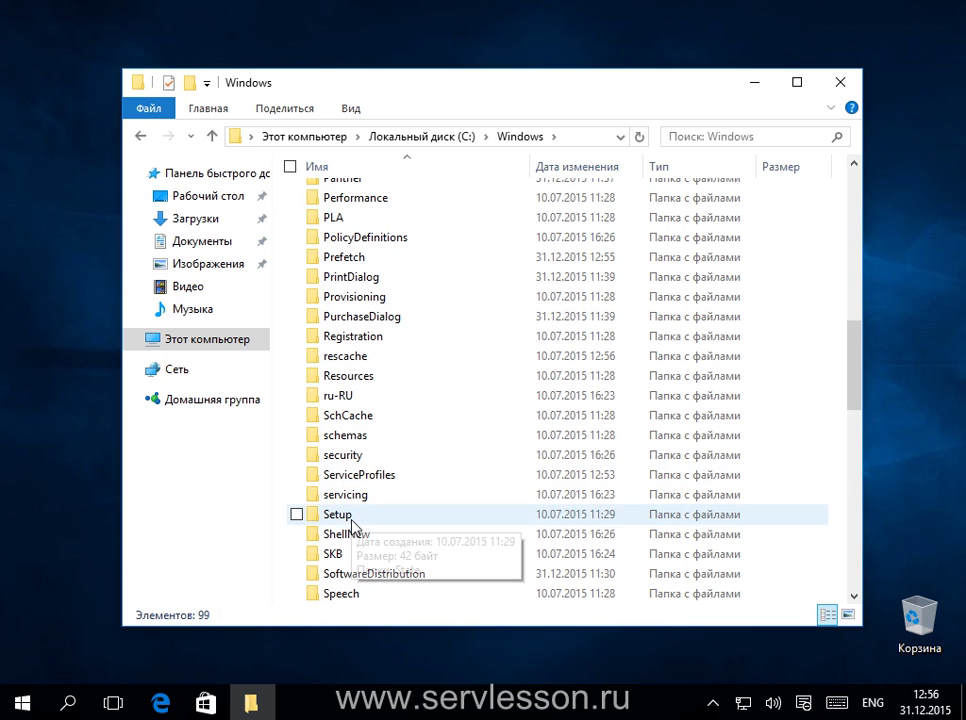
scroll(352, 525, "down", 1)
double_click(348, 603)
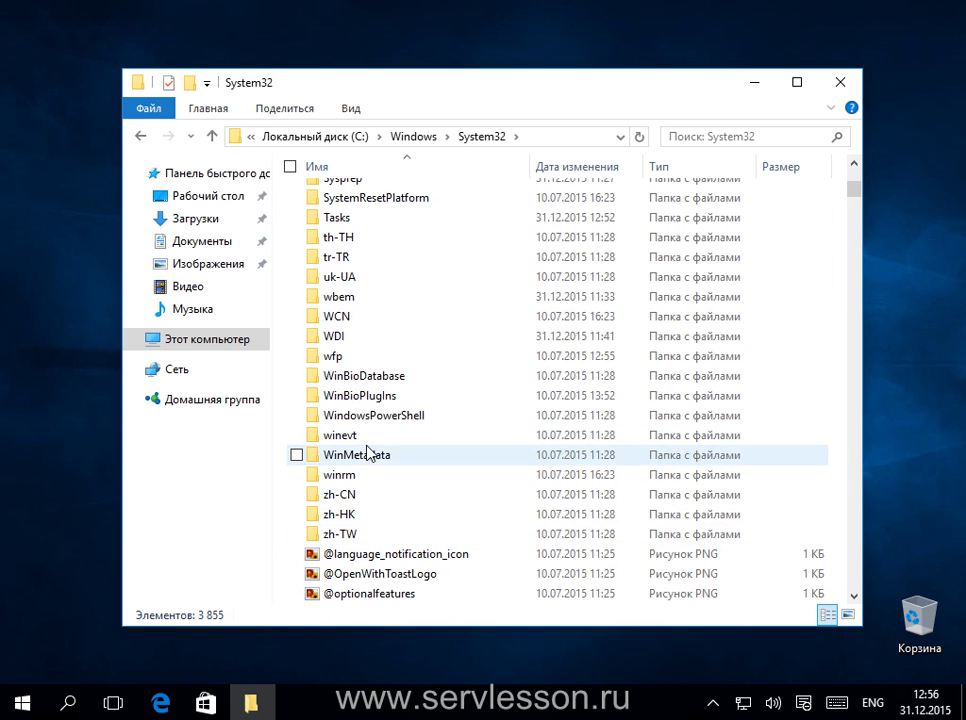
double_click(375, 416)
left_click(336, 203)
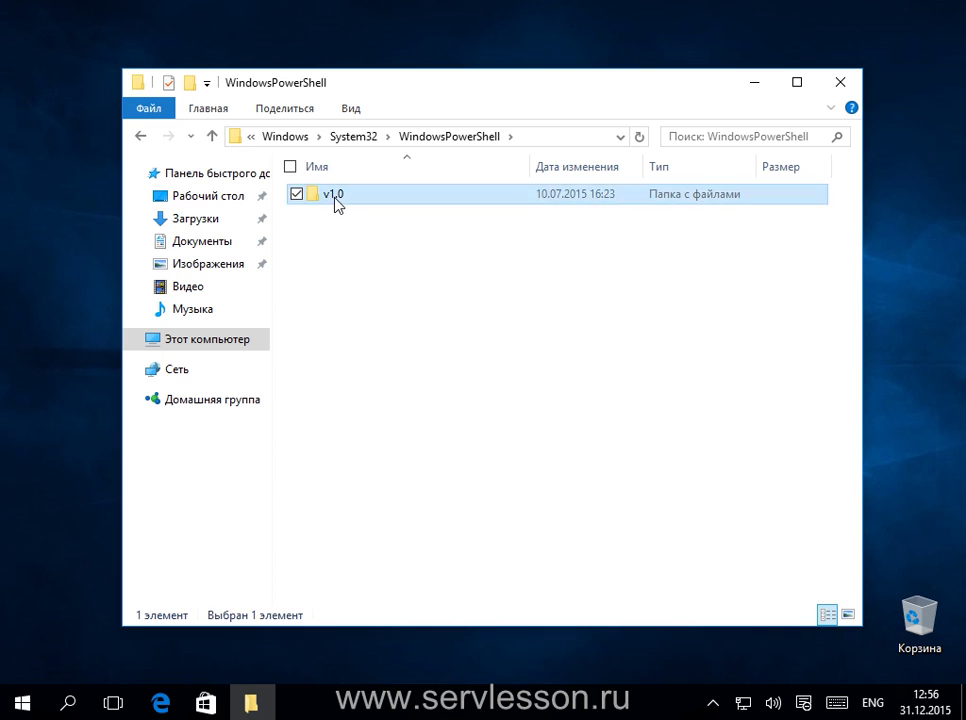
double_click(336, 196)
Run the powershell application from the v1.0 folder as administrator and allow it to make changes.
left_click(366, 493)
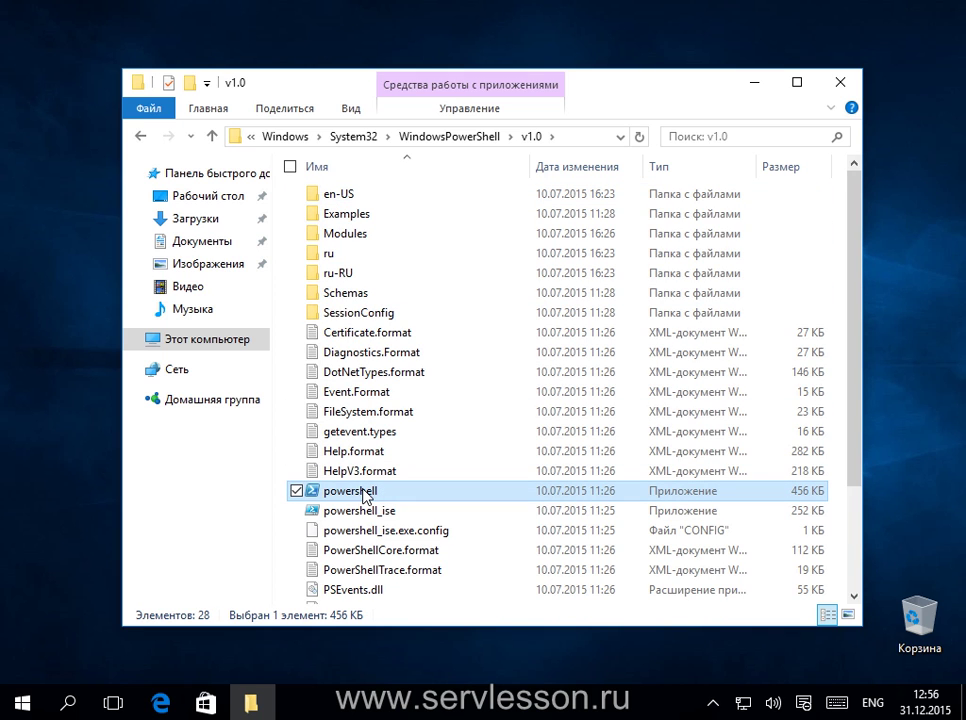
right_click(366, 493)
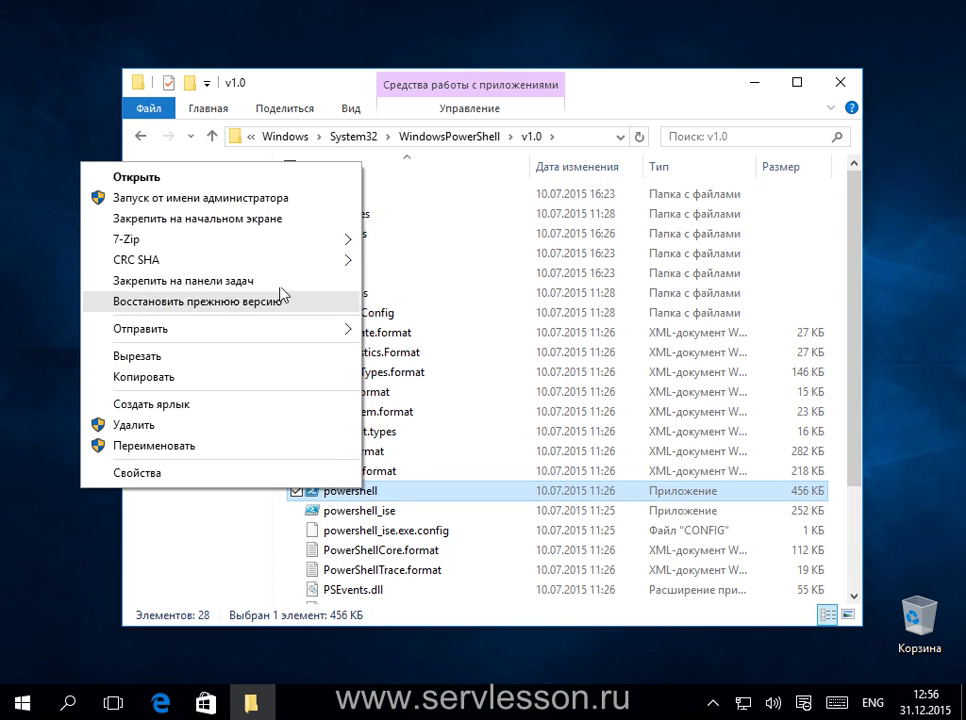
left_click(265, 200)
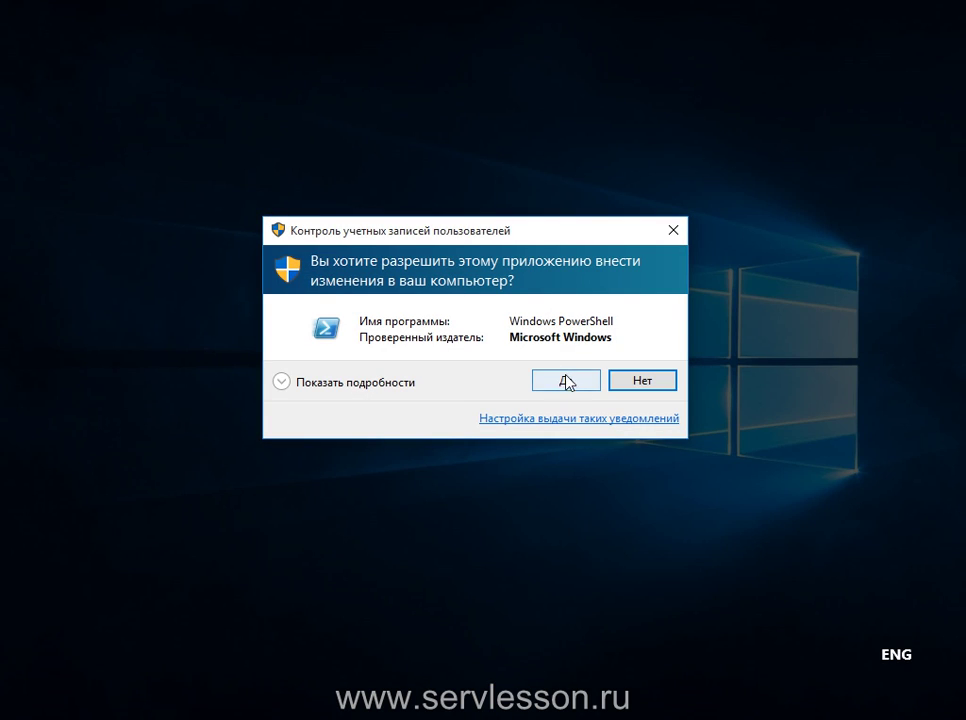
left_click(567, 381)
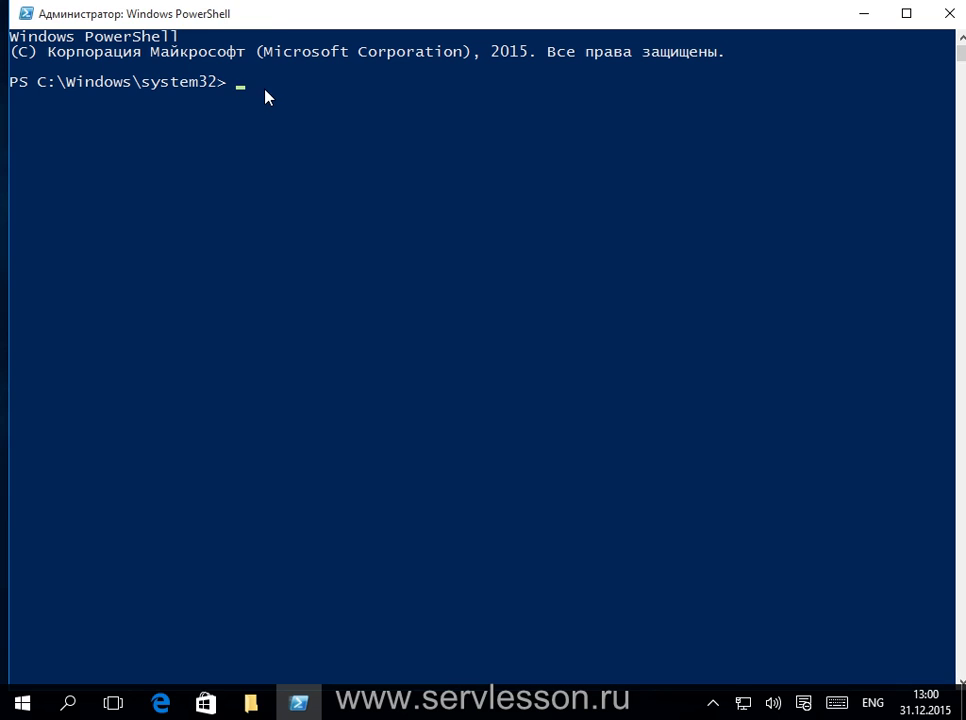
Run Get-AppXPackage -AllUsers | Foreach {Add-AppxPackage -DisableDevelopmentMode -Register “$($_.InstallLocation)\AppXManifest.xml”}, and close PowerShell and File Explorer.
left_click(266, 89)
type("Get-AppXPackage -AllUsers | Foreach {Add-AppxPackage -DisableDevelopmentMode -Register \"$($_.InstallLocation)\\AppXManifest.xml\"}")
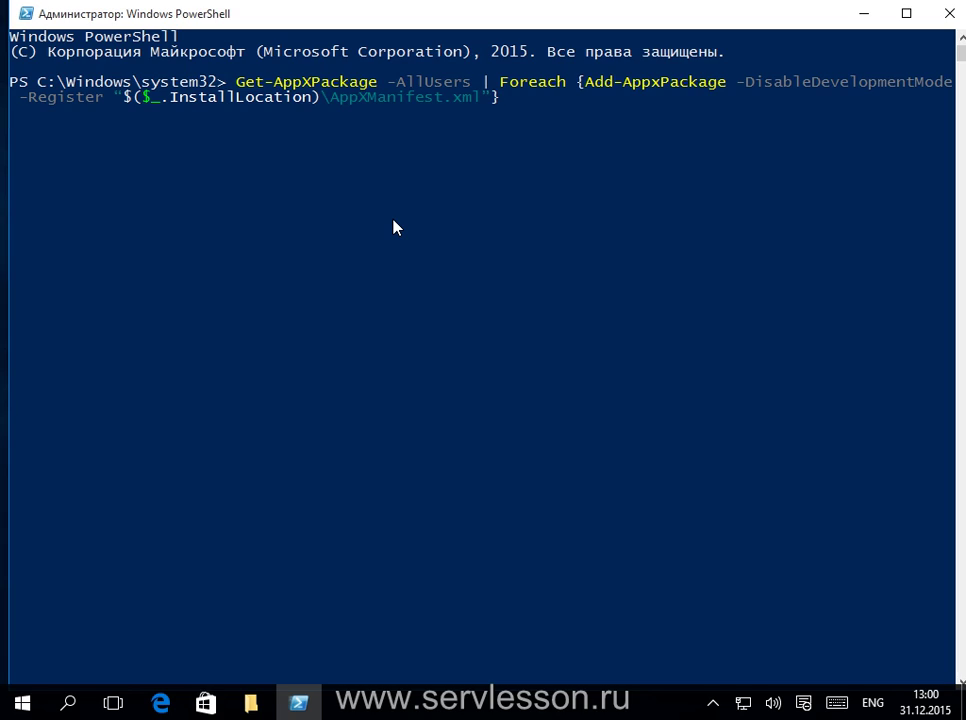
key("Return")
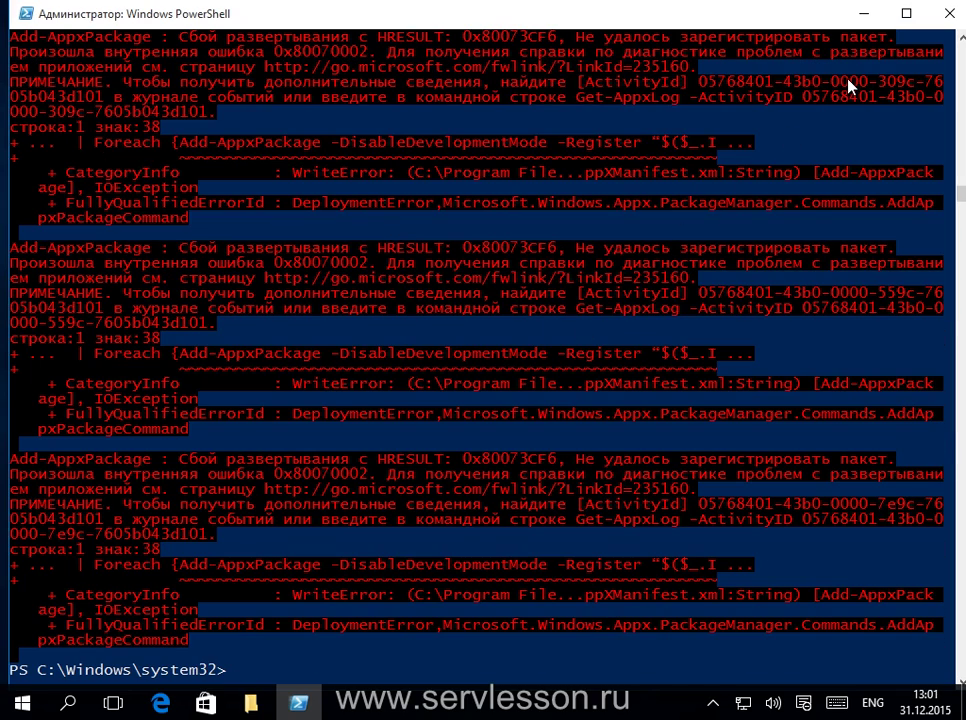
left_click(950, 13)
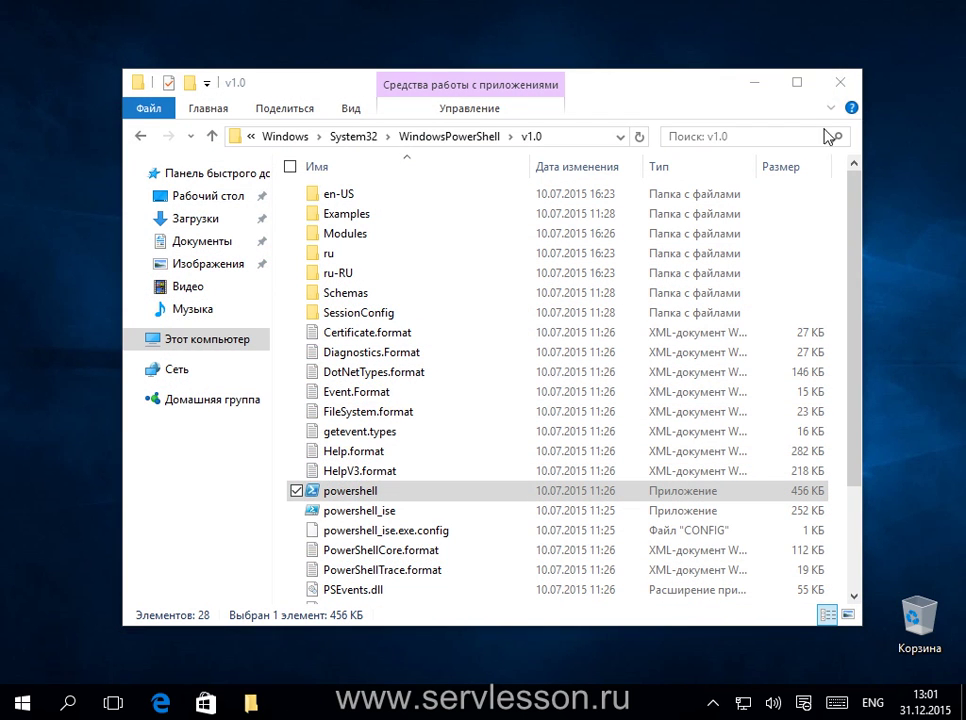
left_click(840, 84)
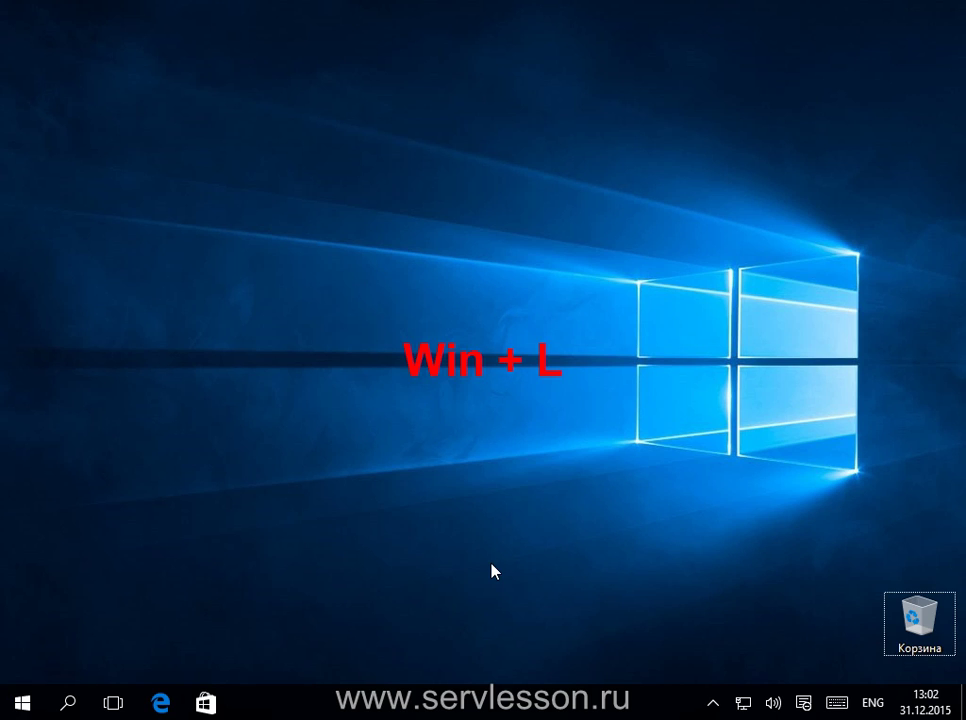
Lock the session and restart the computer from the sign-in screen, confirming the restart anyway.
key("super+l")
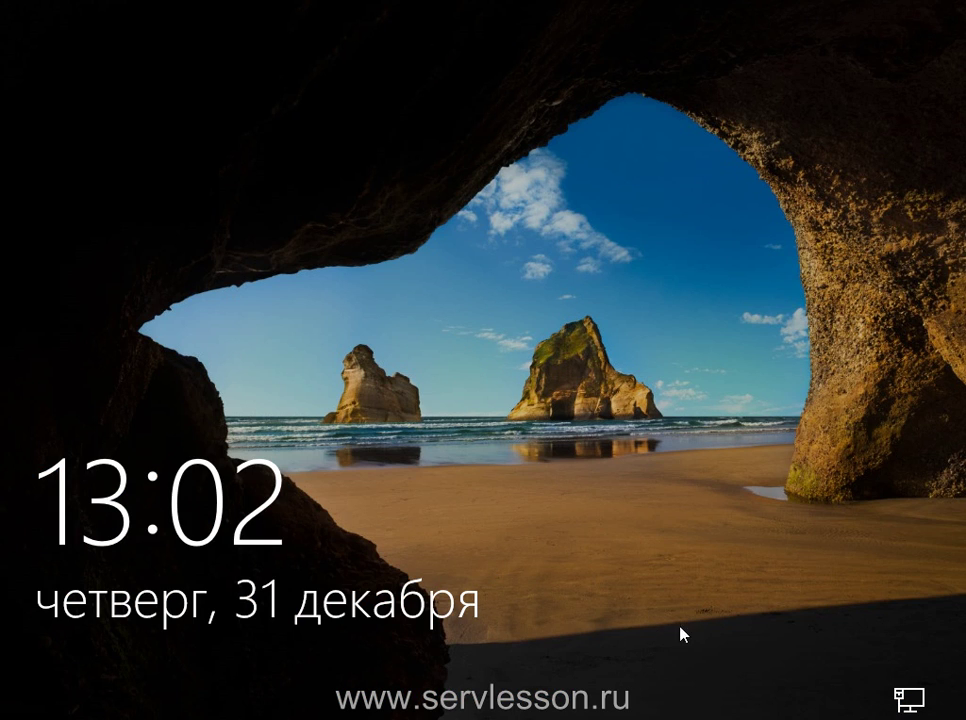
left_click(960, 700)
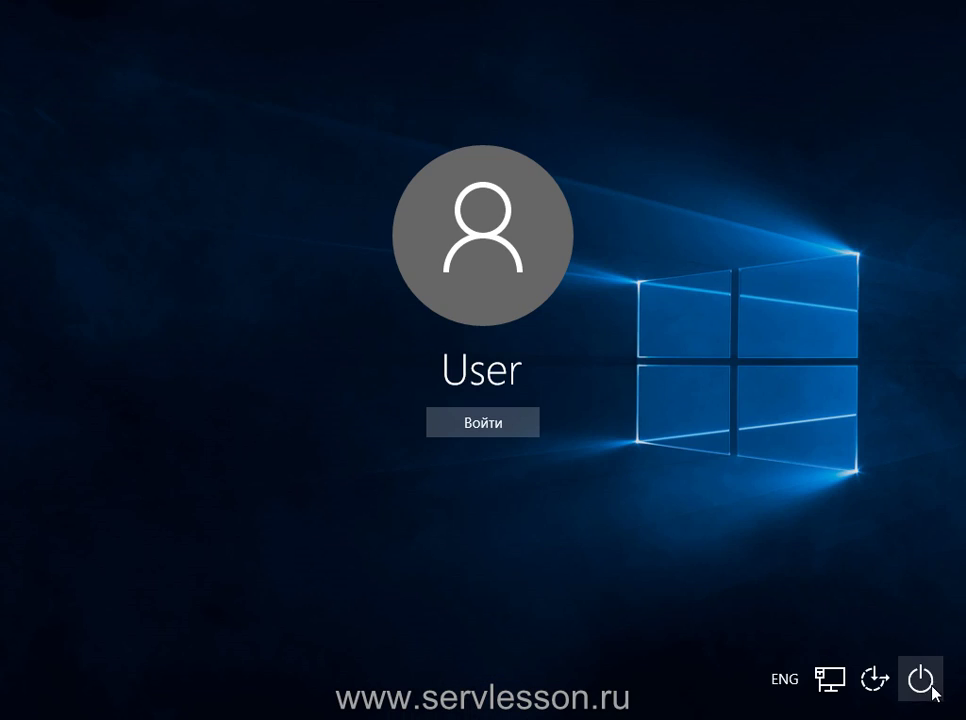
left_click(925, 685)
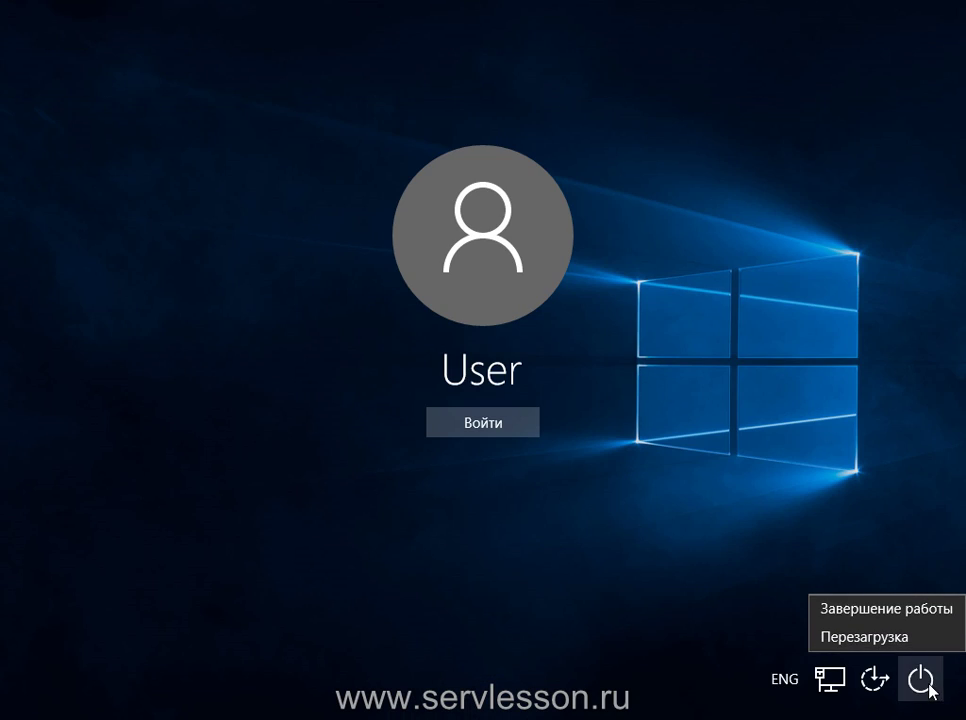
left_click(899, 638)
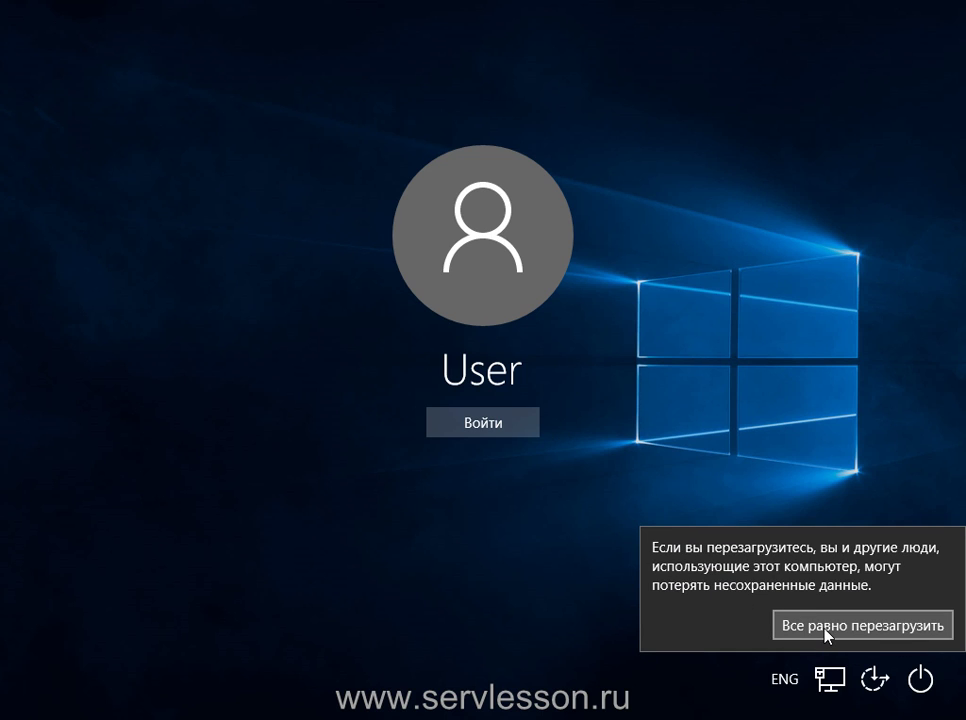
left_click(828, 628)
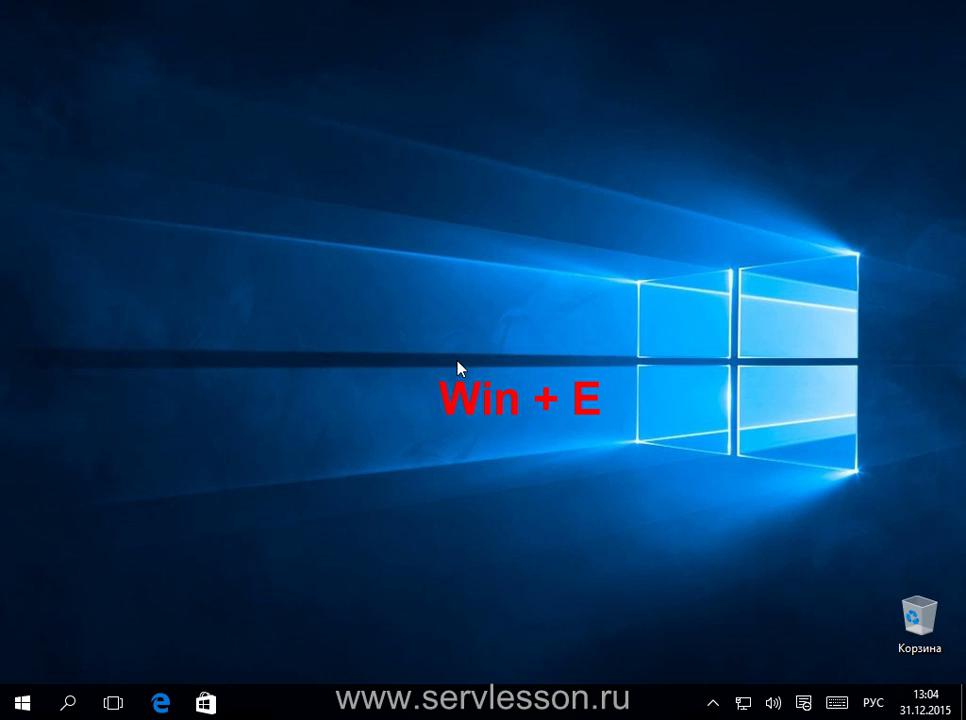
key("super+e")
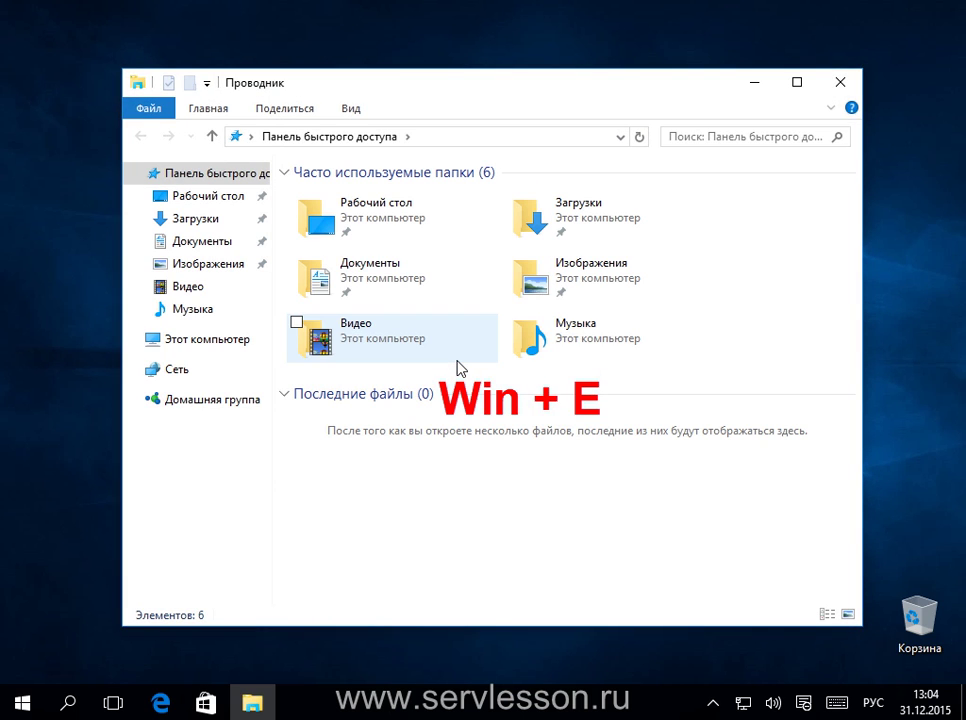
left_click(208, 348)
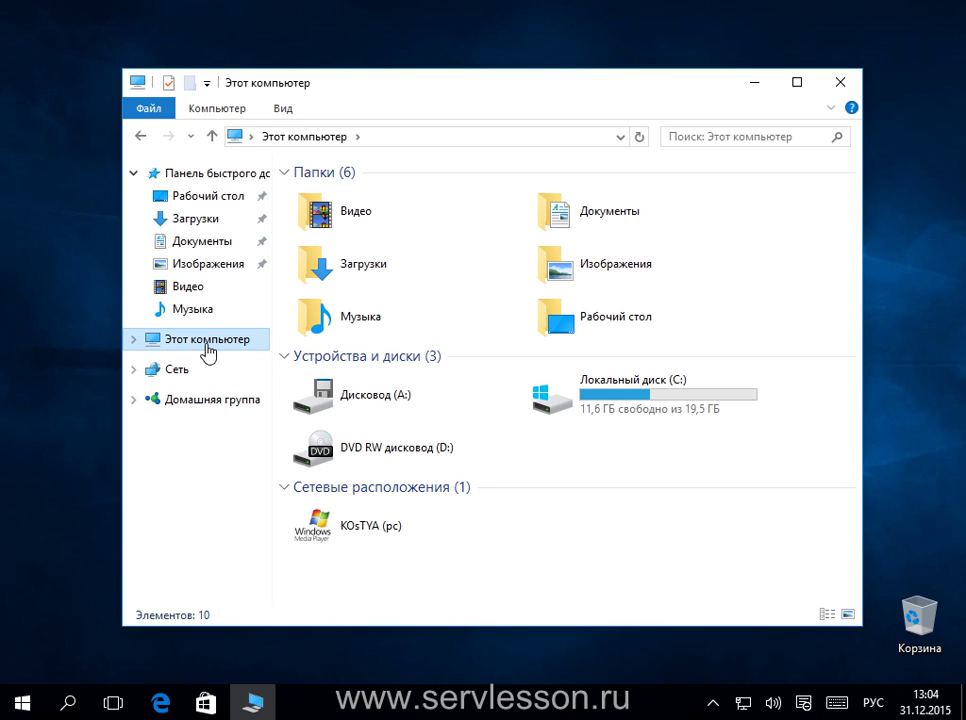
right_click(208, 348)
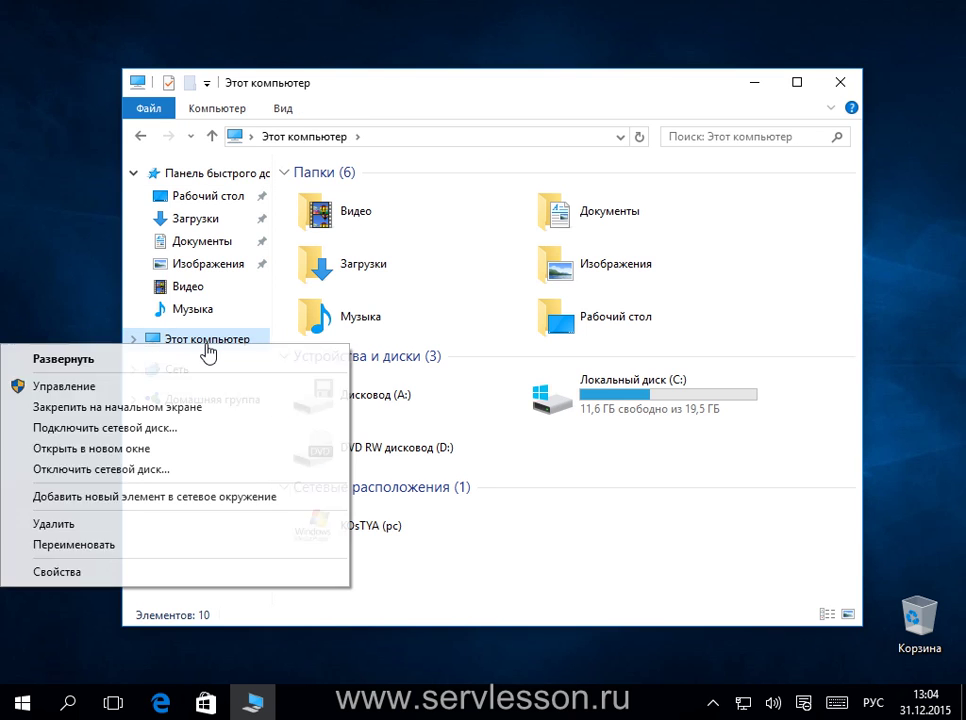
left_click(67, 572)
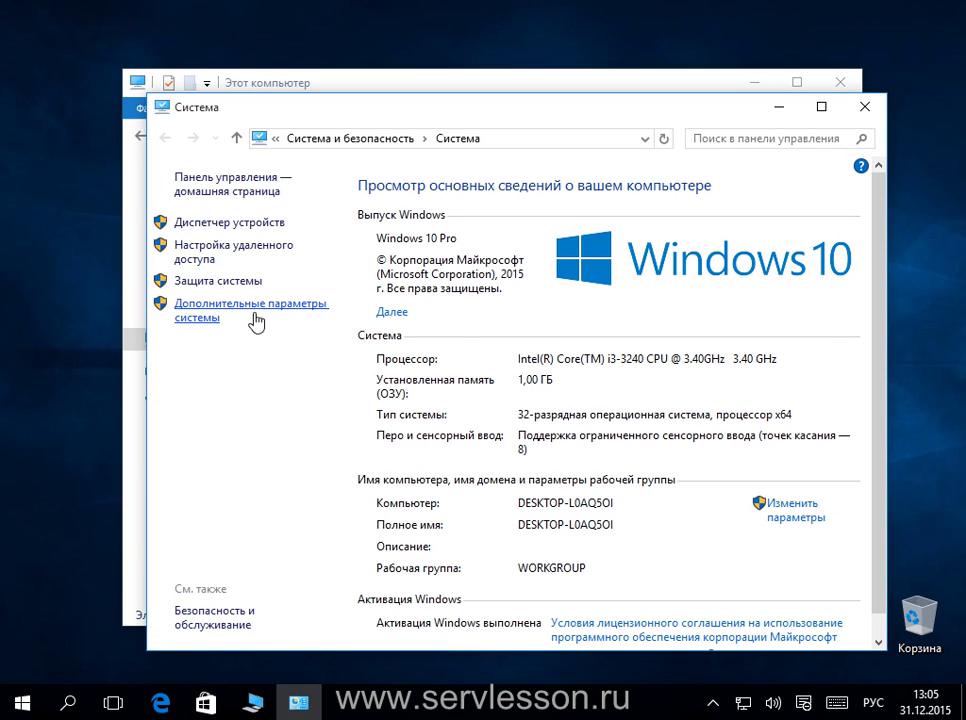
left_click(863, 108)
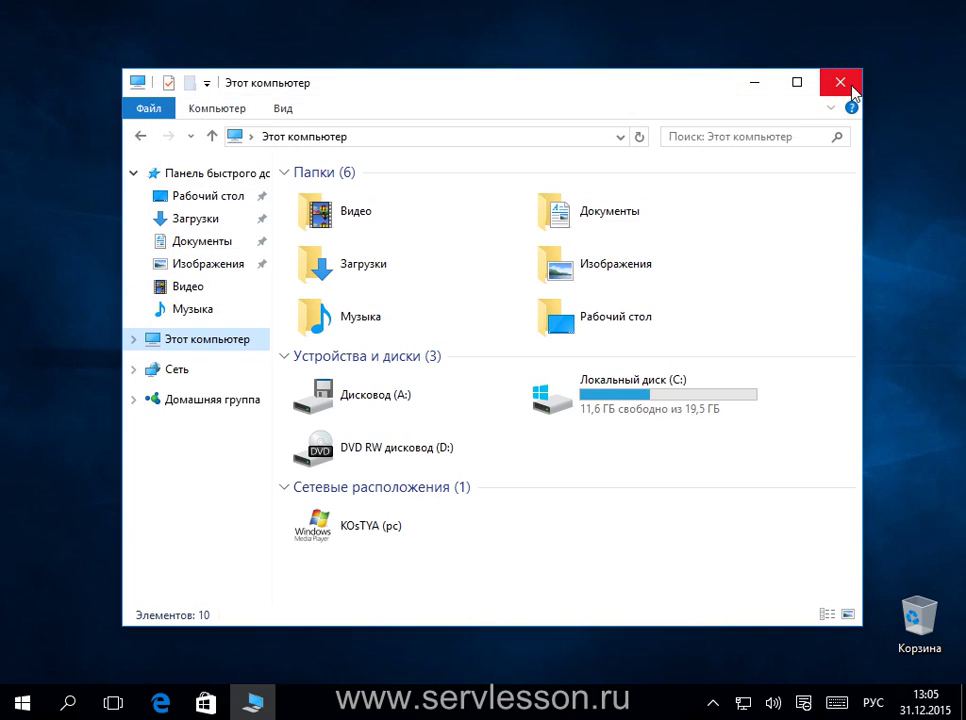
left_click(841, 81)
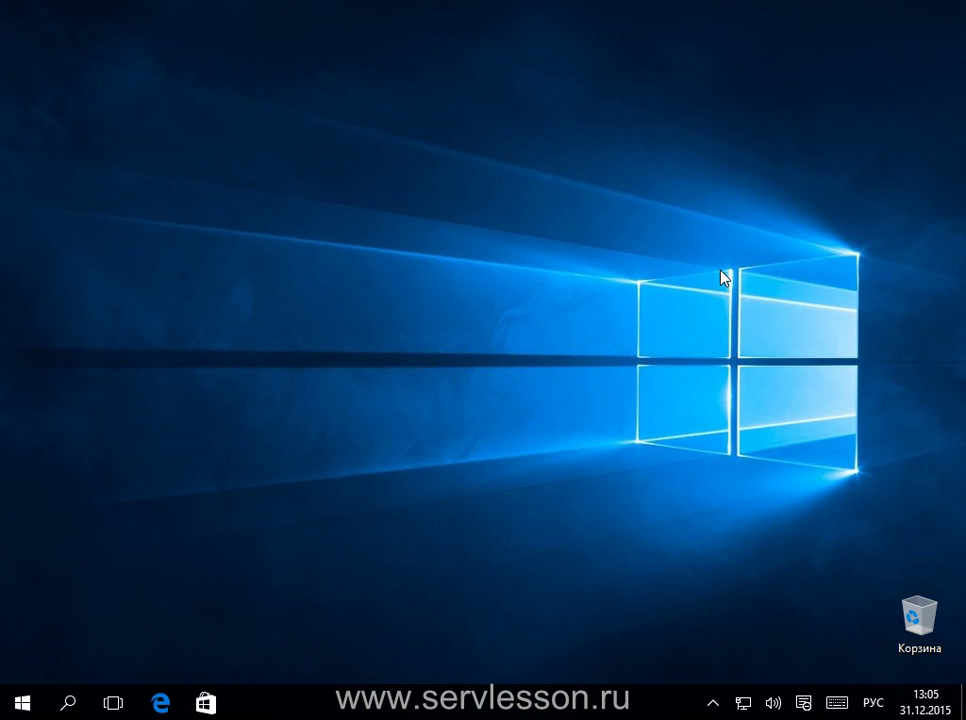
Launch System Restore from the system protection settings and advance to the list of restore points.
key("super+Pause")
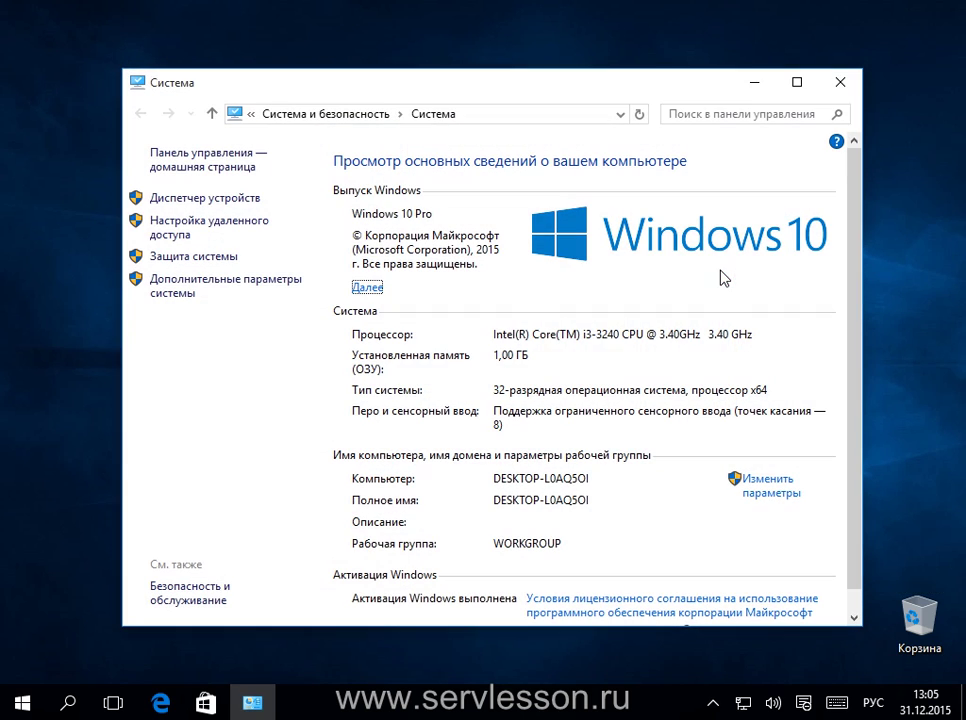
left_click(222, 292)
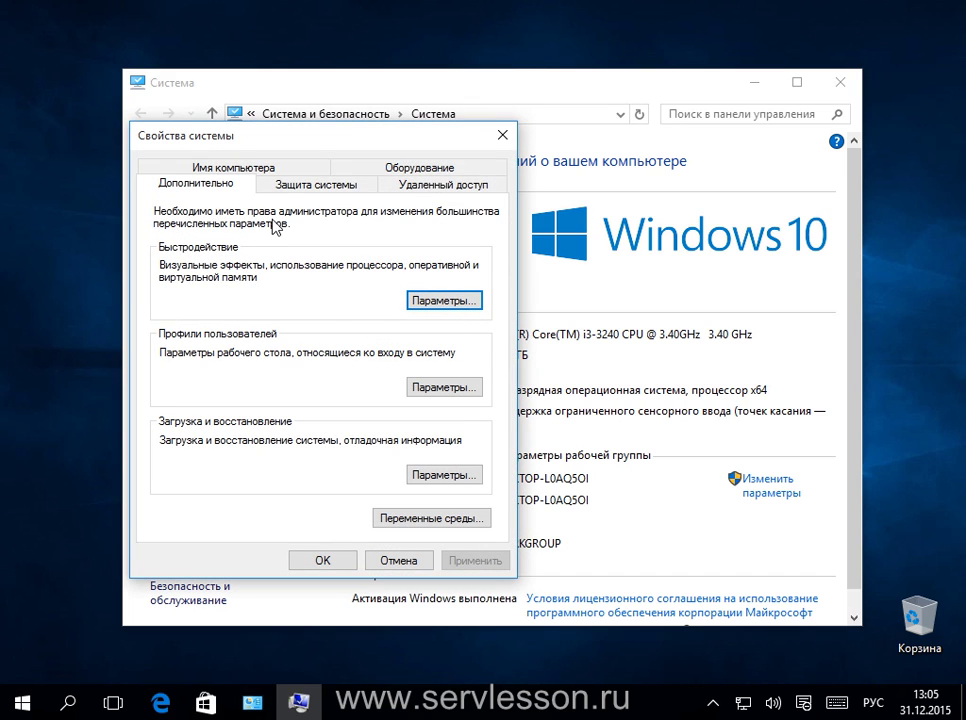
left_click(320, 186)
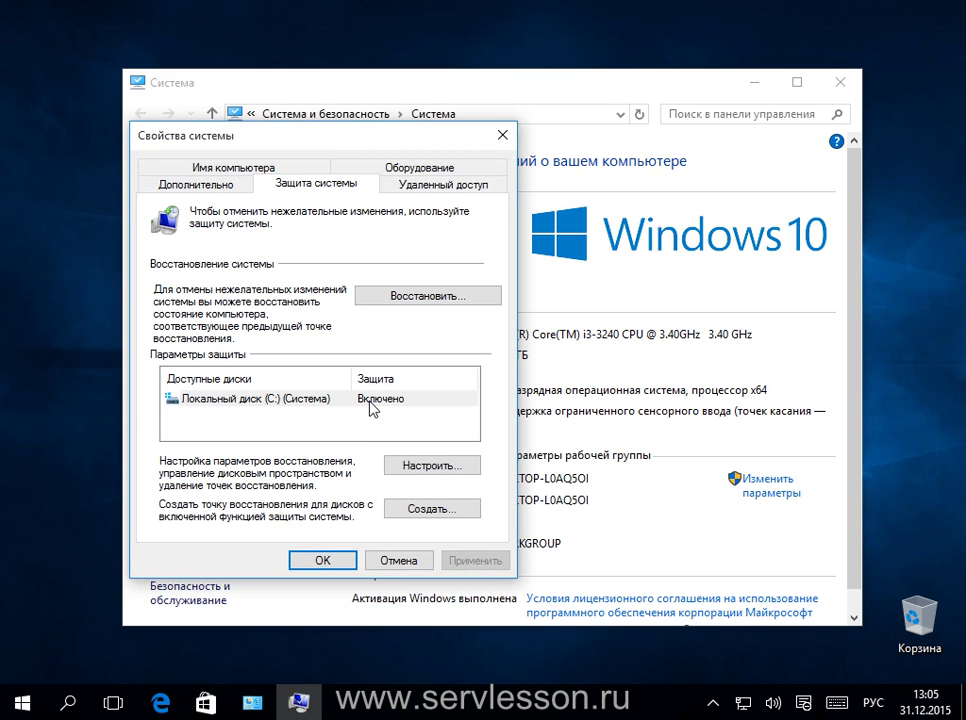
left_click(418, 304)
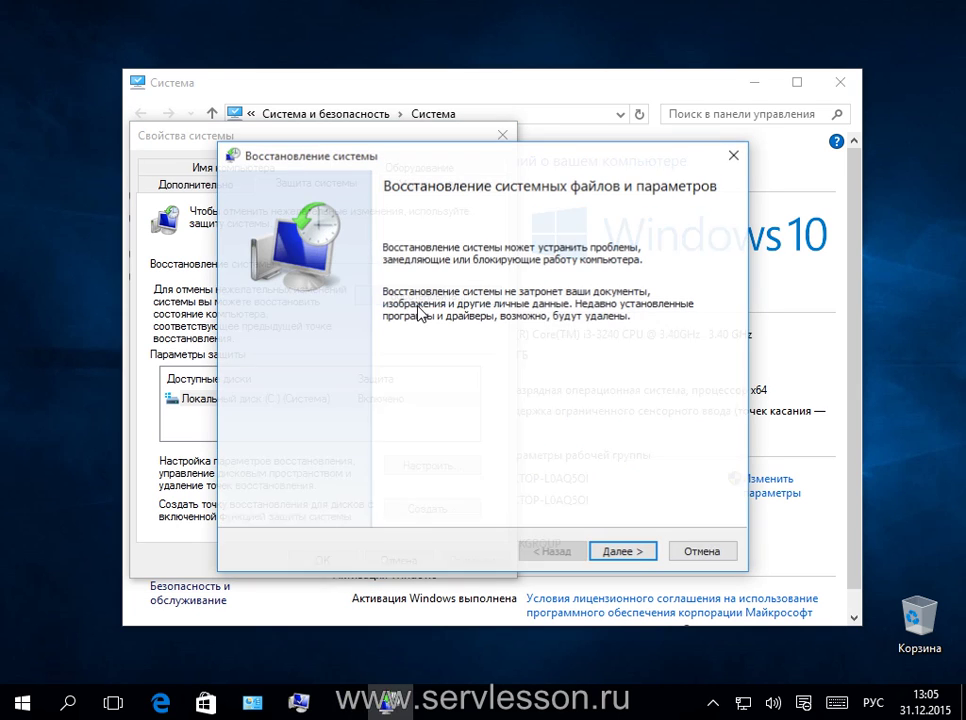
left_click(630, 556)
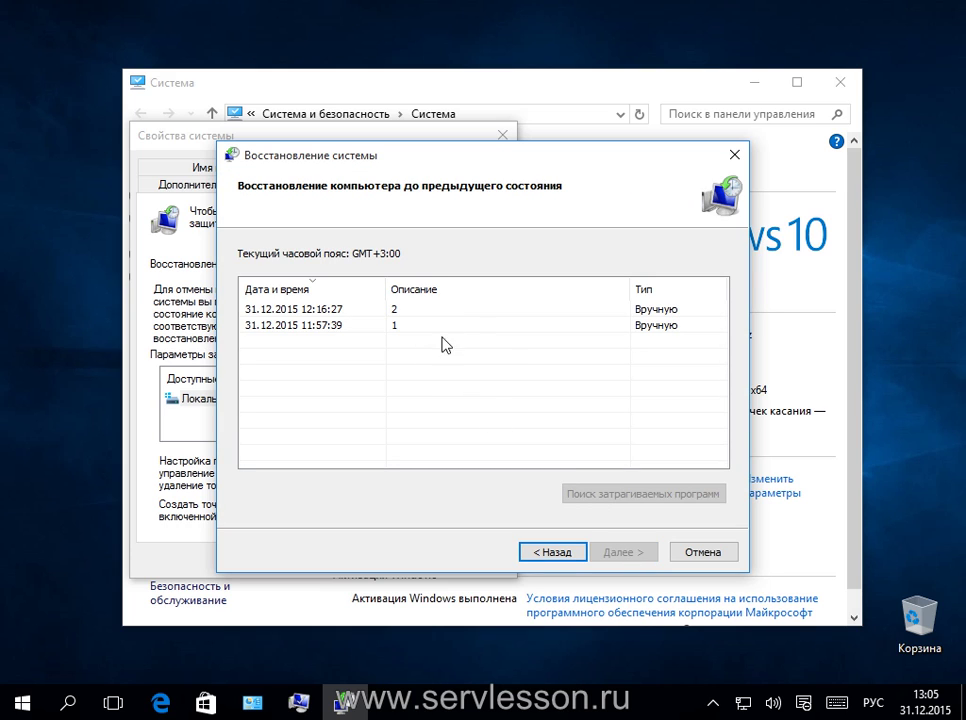
Restore the system to the restore point described as 2 from 31.12.2015 12:16:27, confirm the rollback, and dismiss the completion message.
left_click(423, 313)
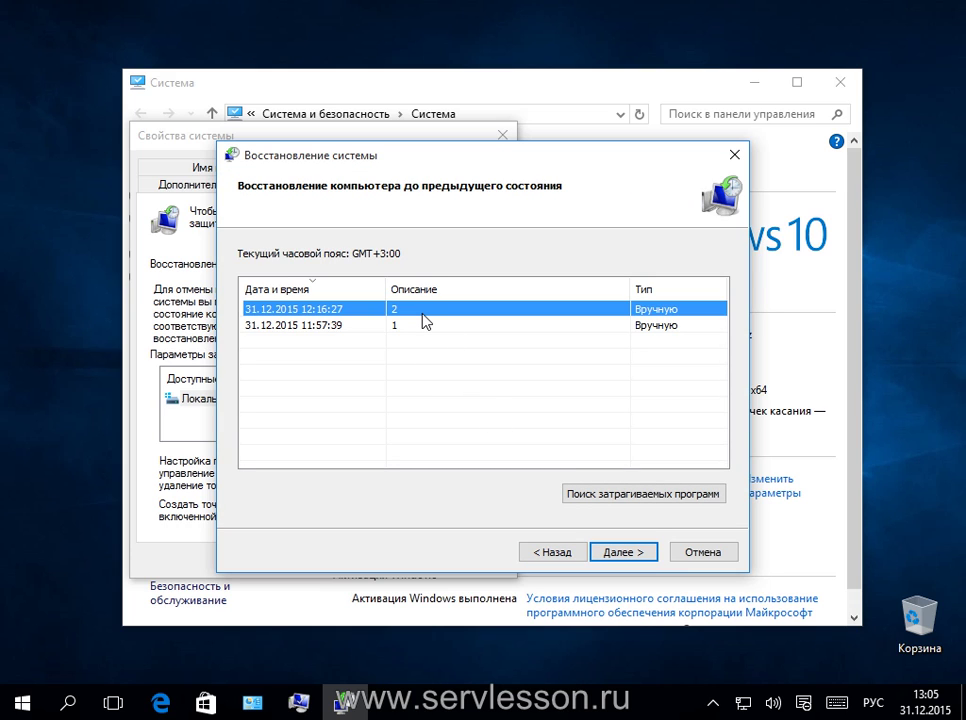
left_click(611, 557)
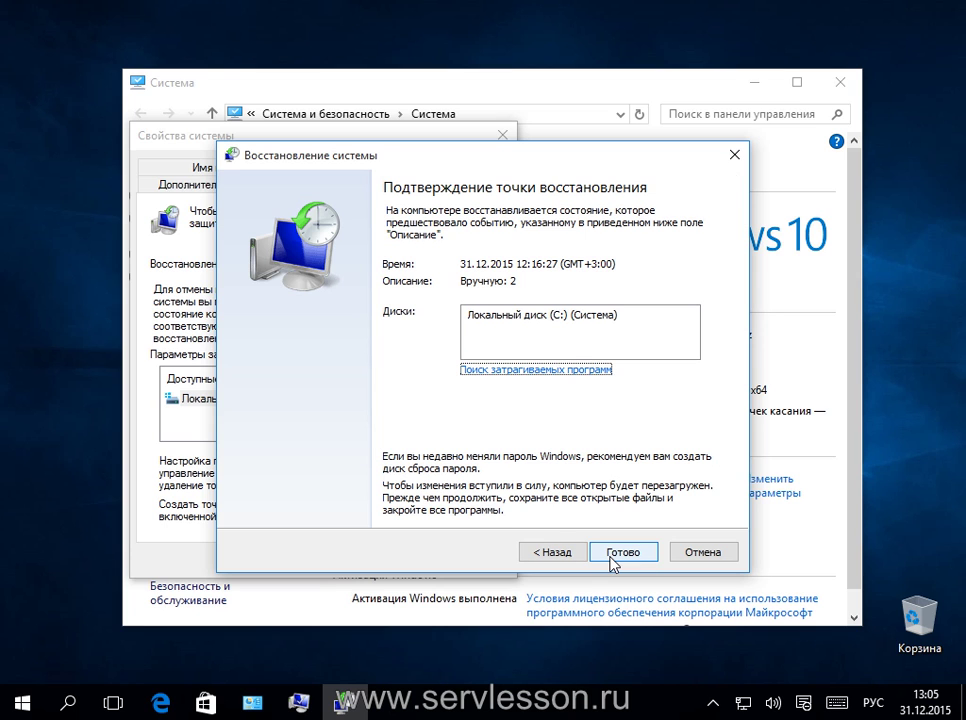
left_click(611, 557)
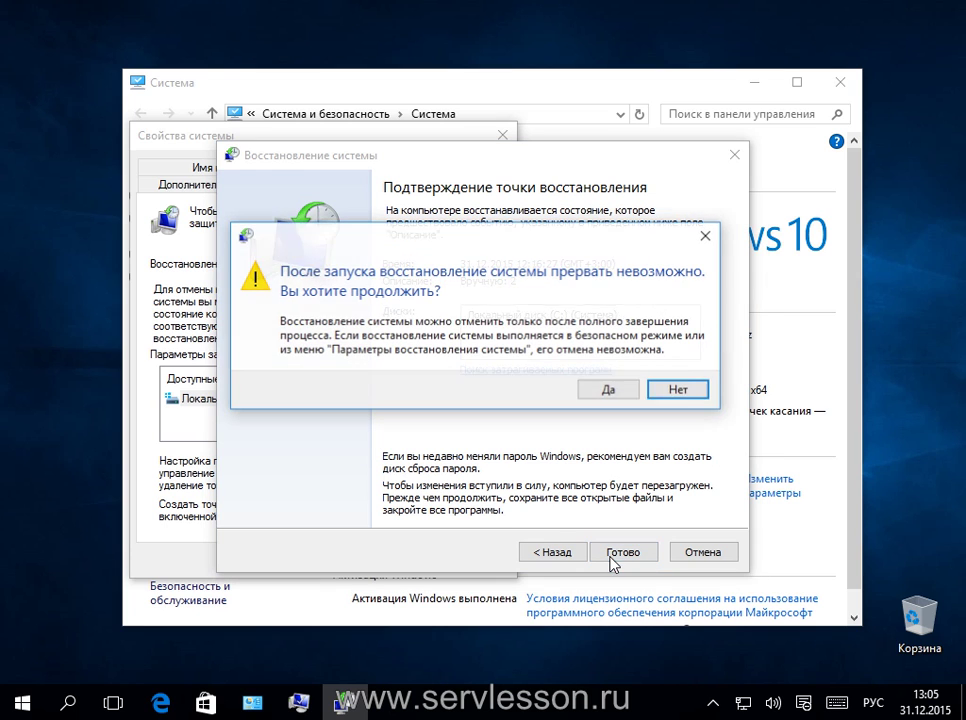
left_click(592, 392)
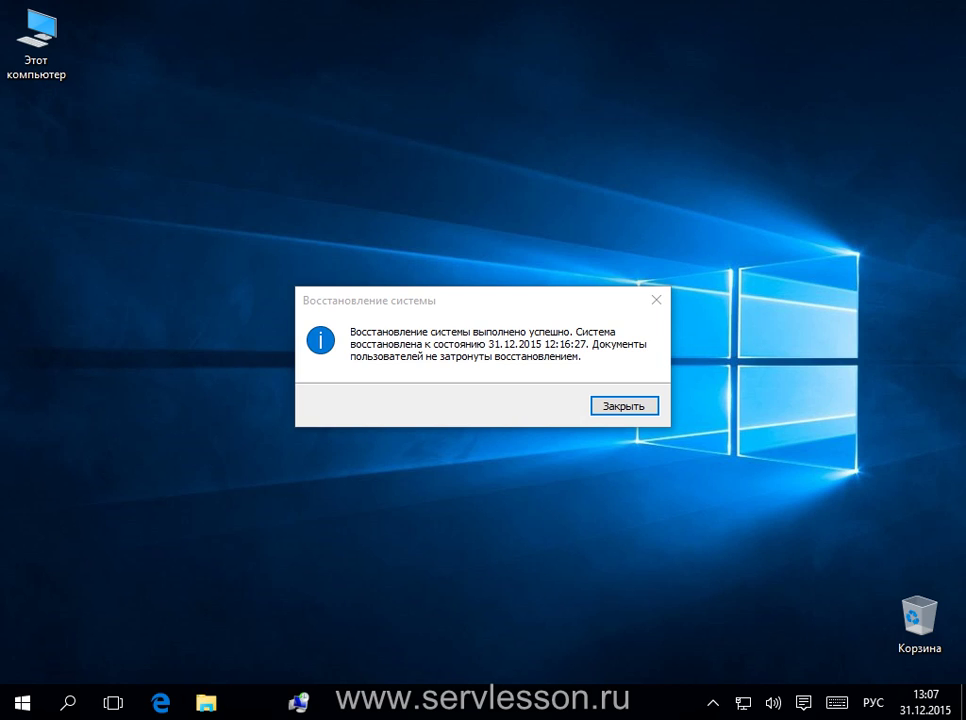
left_click(638, 412)
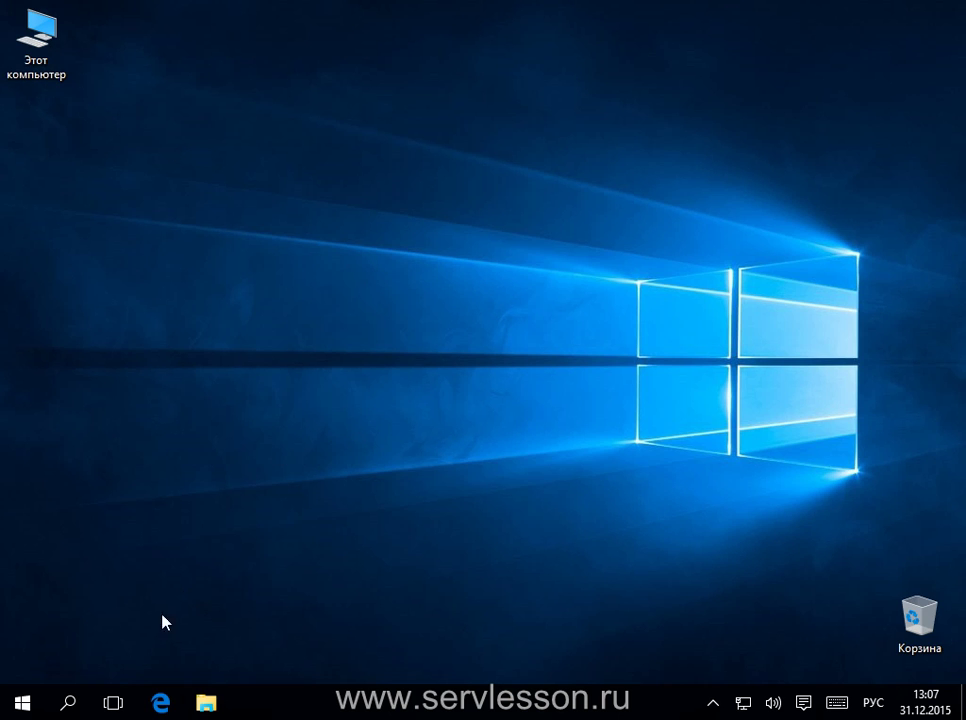
Check how the Start menu and the taskbar clock respond after the system restore.
left_click(22, 706)
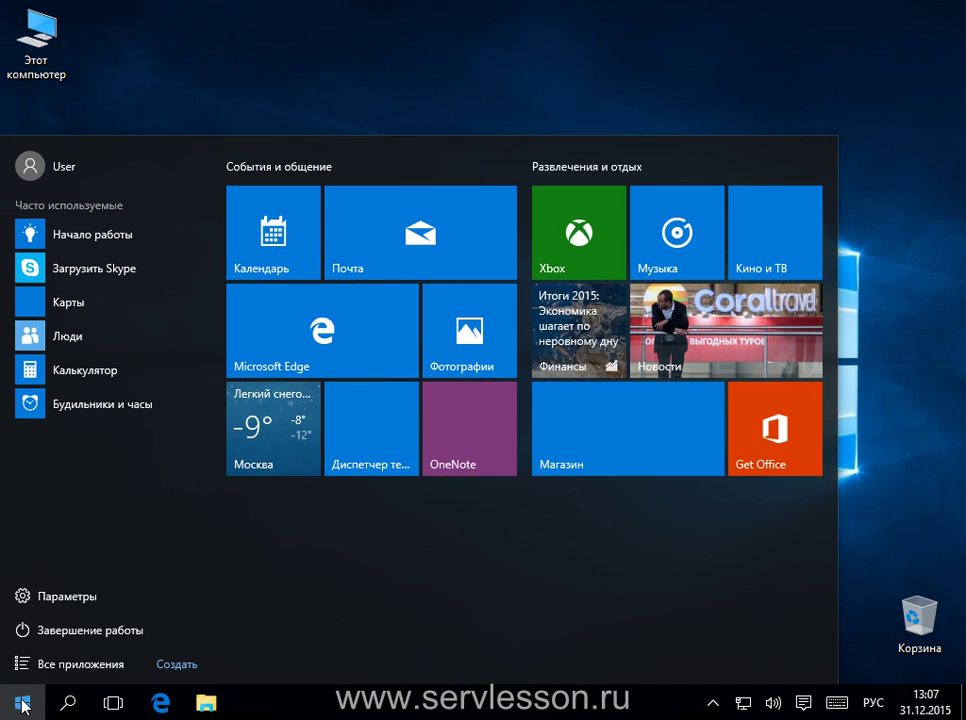
left_click(22, 706)
left_click(22, 706)
left_click(888, 535)
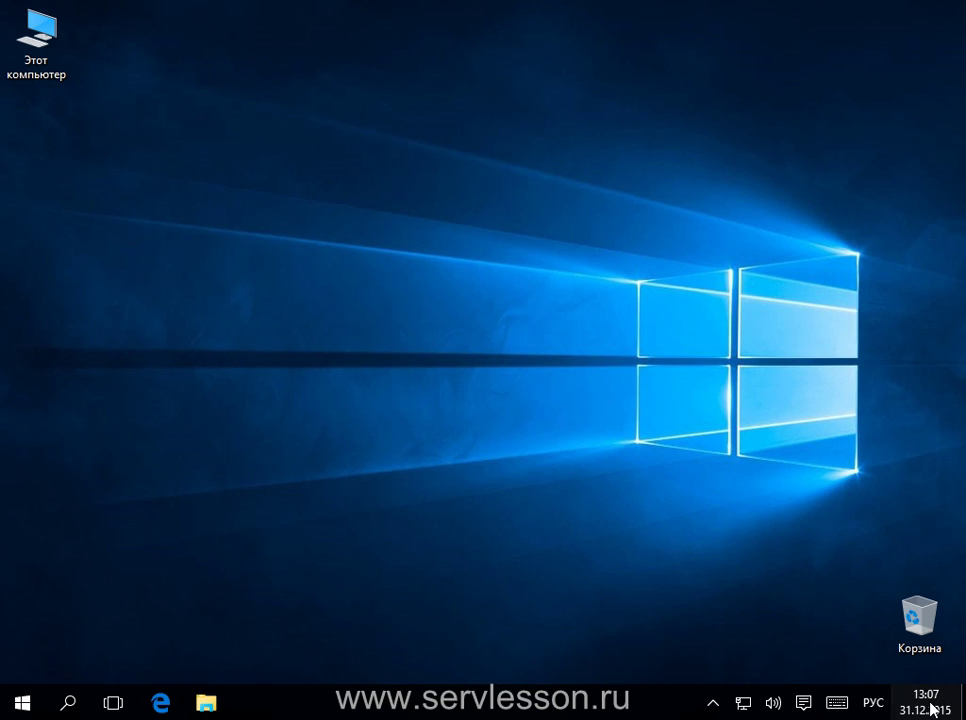
left_click(931, 706)
left_click(931, 706)
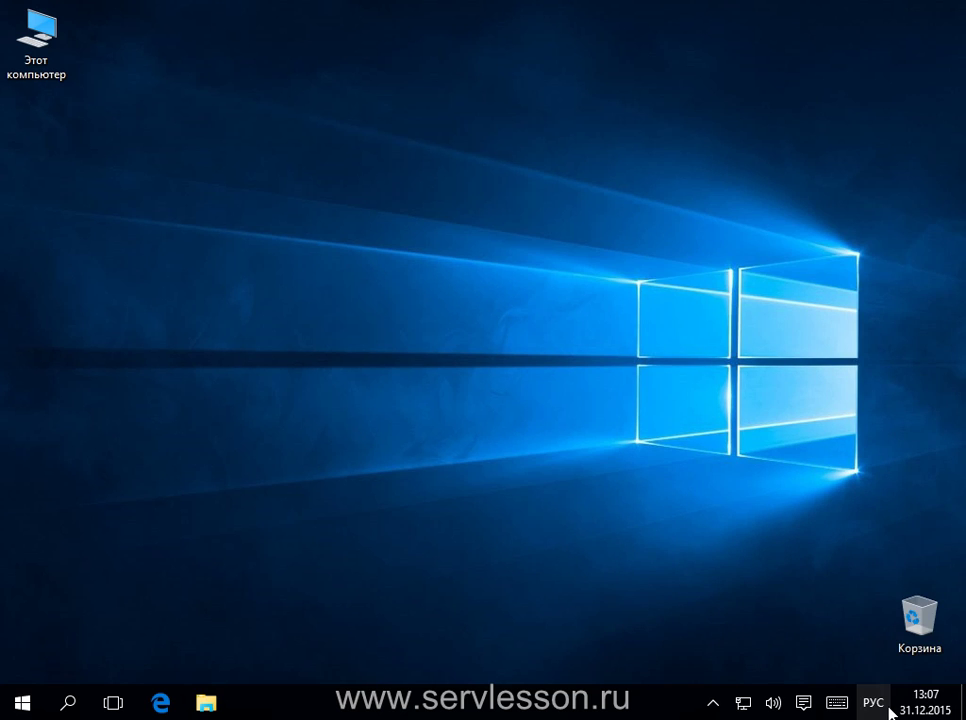
Bring up the touch keyboard to test it, check its layout options, and close it.
left_click(835, 712)
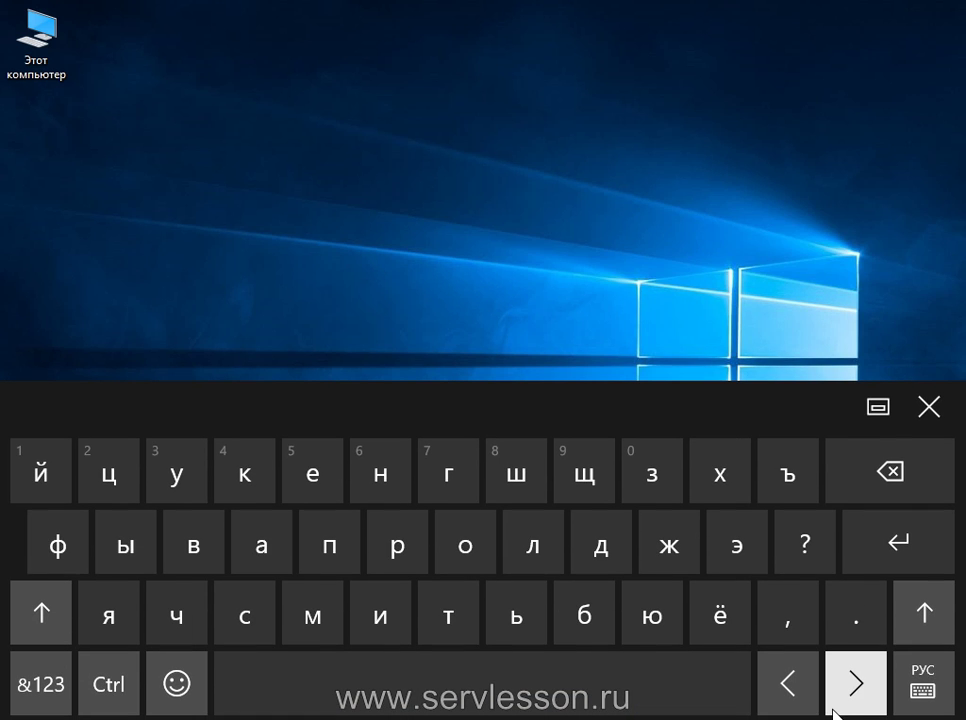
left_click(902, 708)
left_click(906, 705)
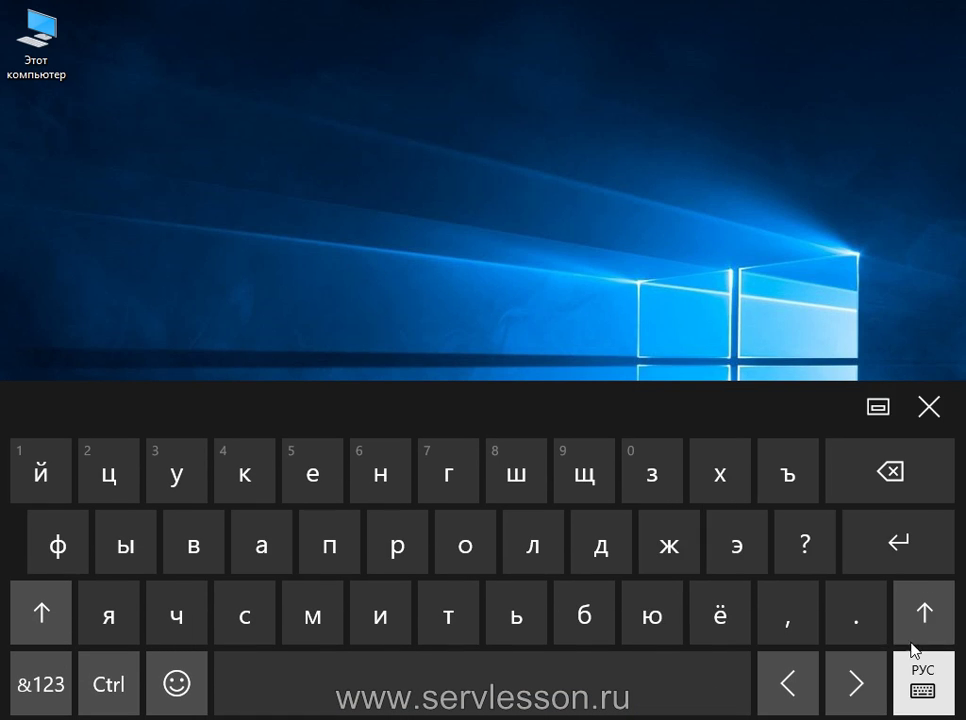
left_click(929, 403)
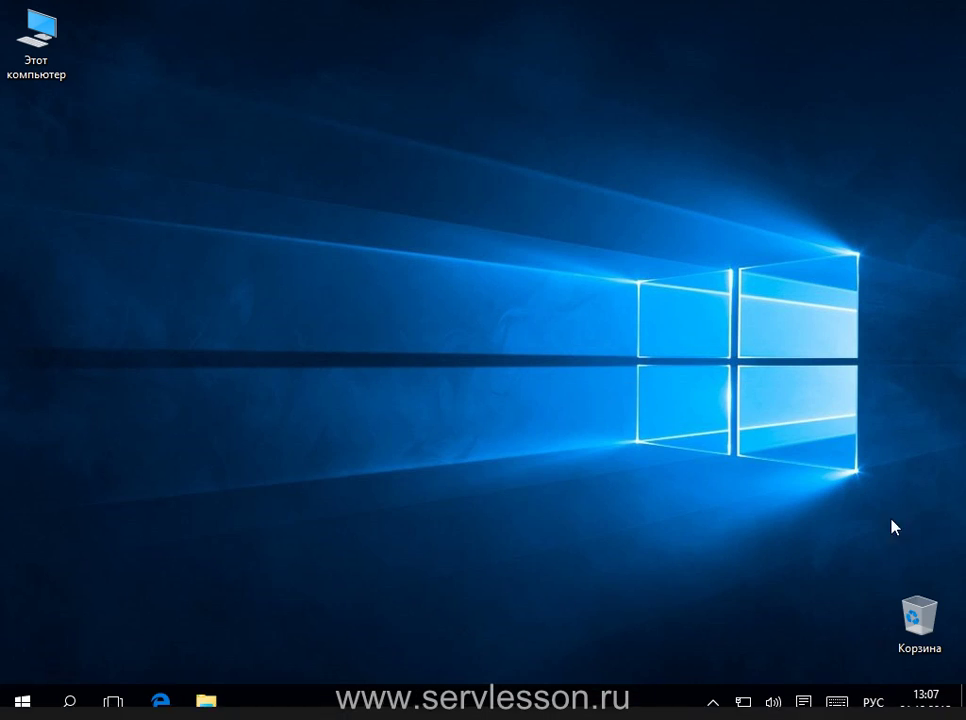
Check that the speaker volume and network flyouts respond in the notification area.
left_click(771, 703)
left_click(771, 703)
left_click(768, 704)
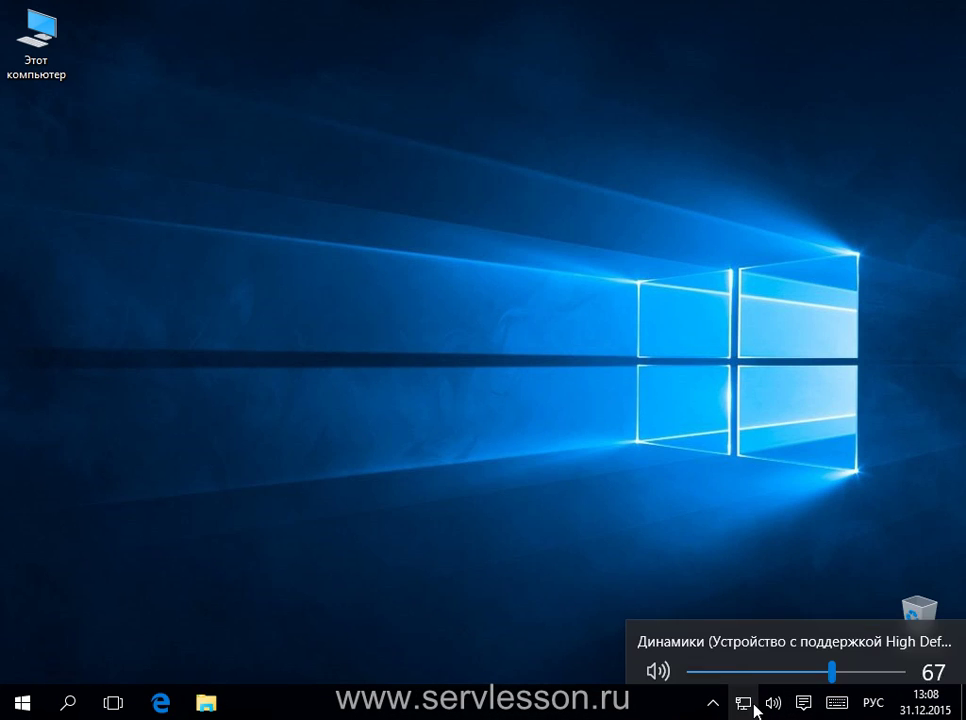
left_click(744, 706)
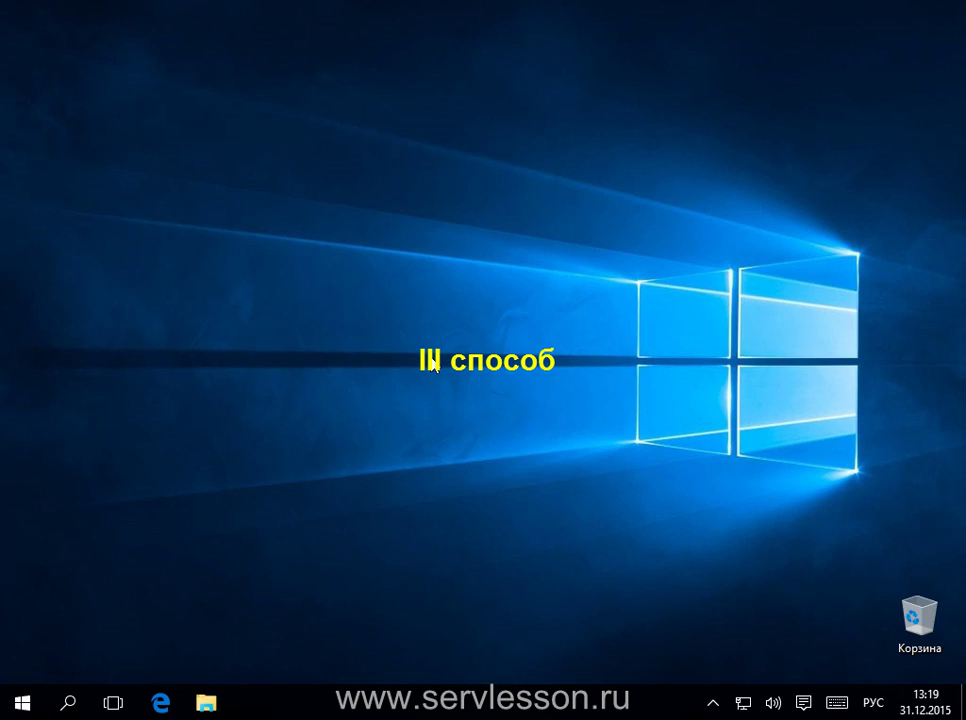
Extract the StartIsBack++ 1.0.1 Final(Win_10) archive in the Documents folder into a folder of the same name using 7-Zip.
key("super+e")
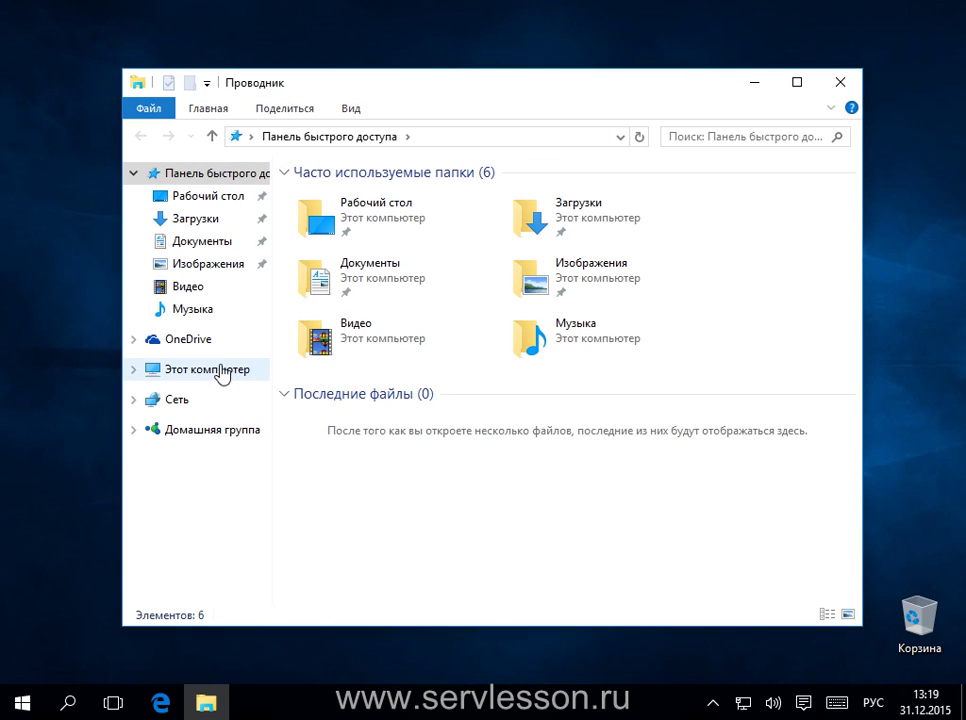
left_click(201, 246)
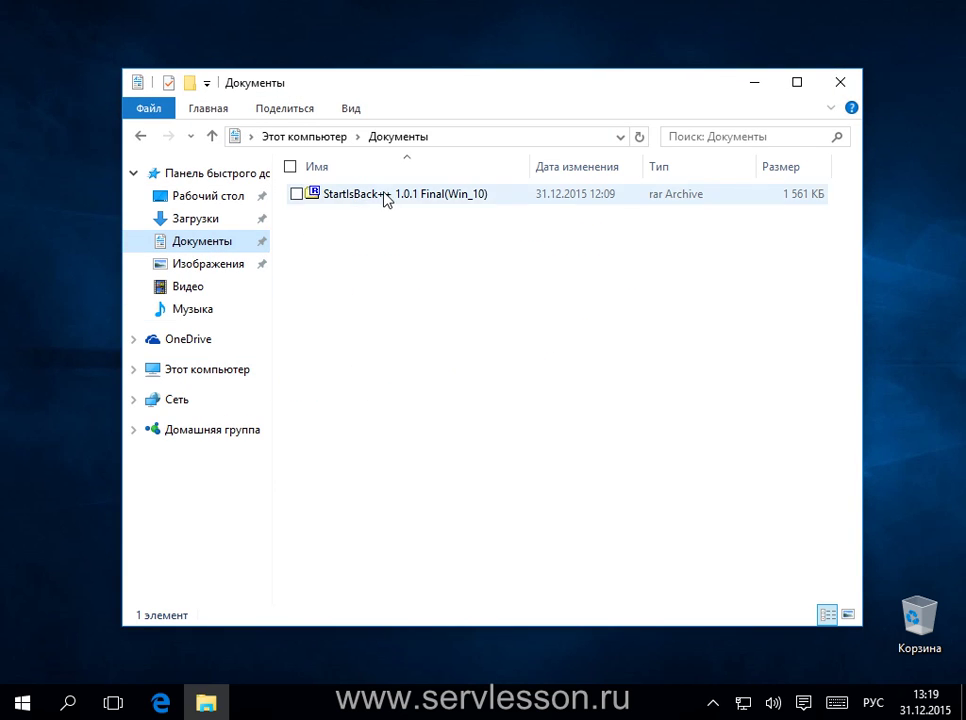
left_click(384, 197)
right_click(384, 197)
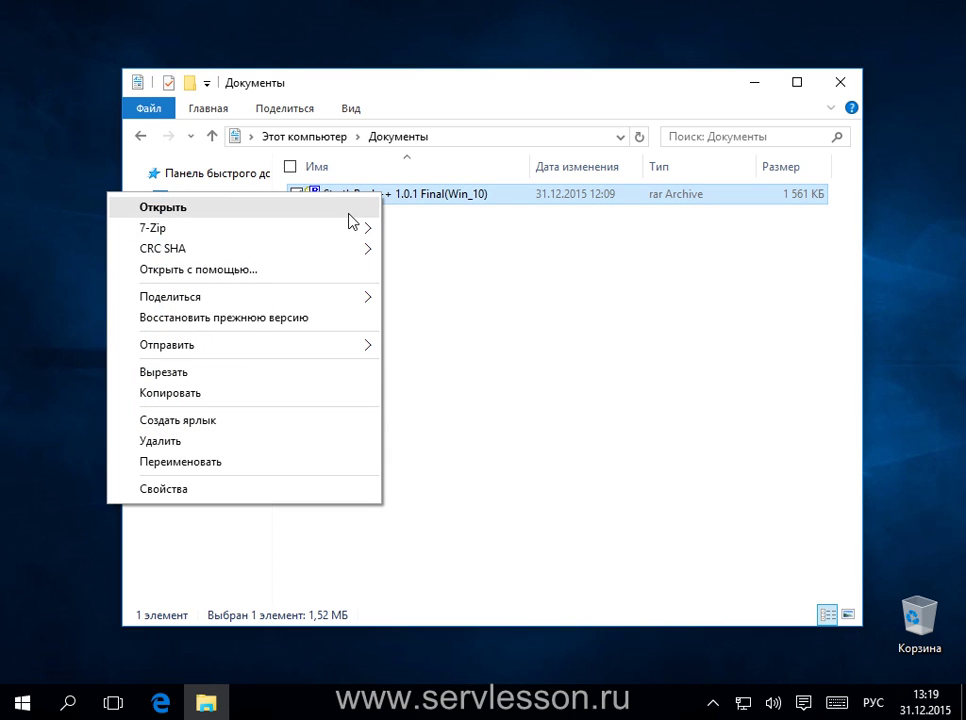
mouse_move(338, 229)
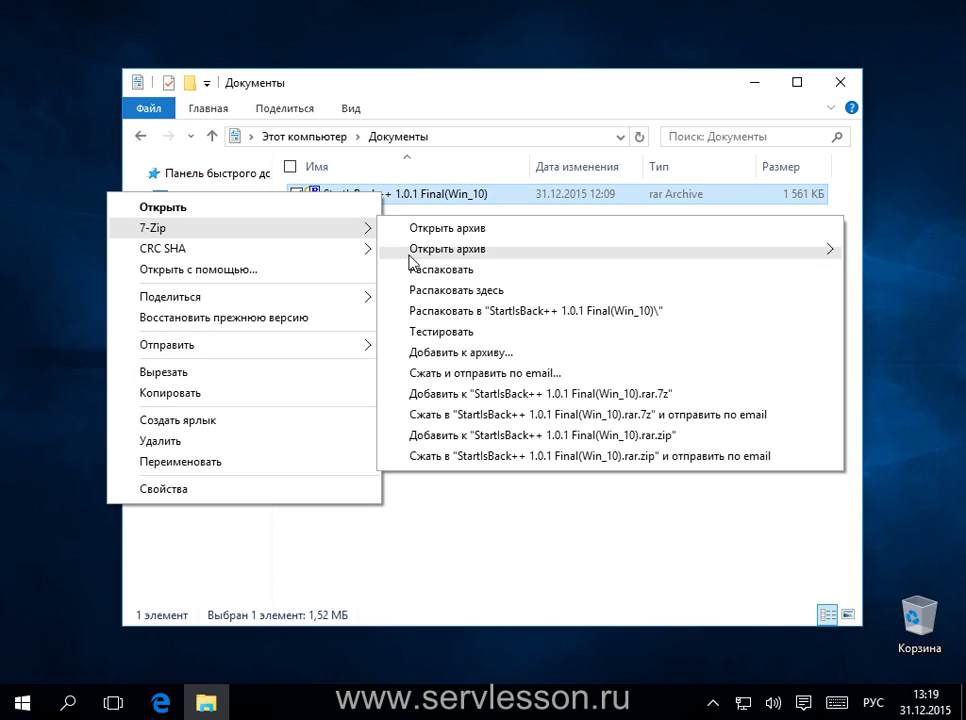
left_click(459, 311)
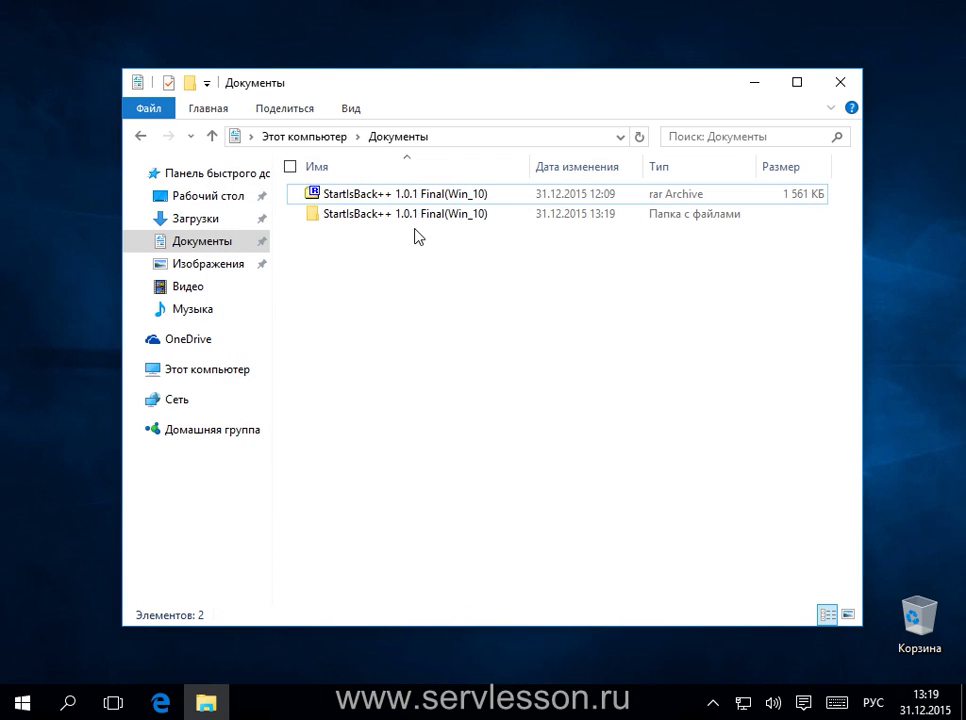
Run StartIsBackPlusPlus_setup from the extracted StartIsBack++ 1.0.1 Final folder as administrator, and install it for the current account only.
left_click(406, 218)
double_click(406, 218)
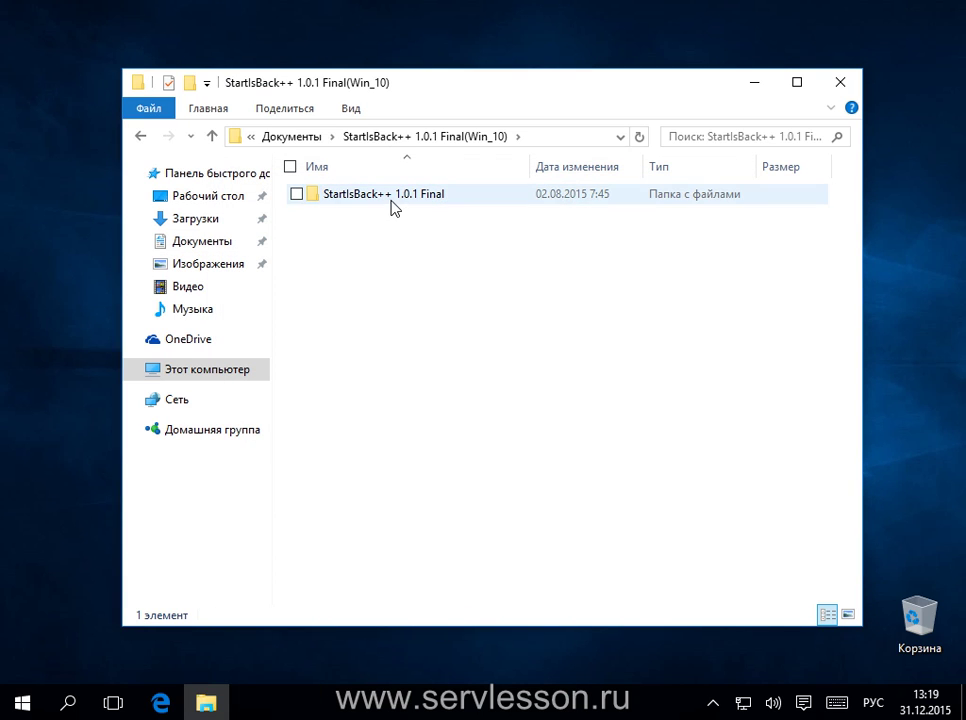
double_click(390, 196)
right_click(368, 222)
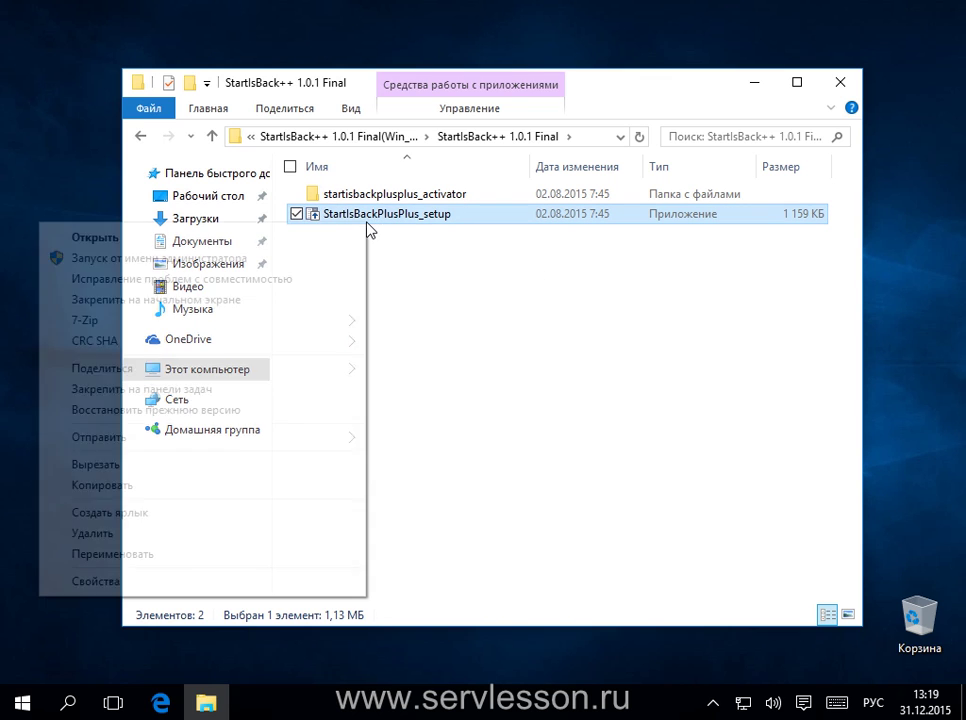
left_click(319, 257)
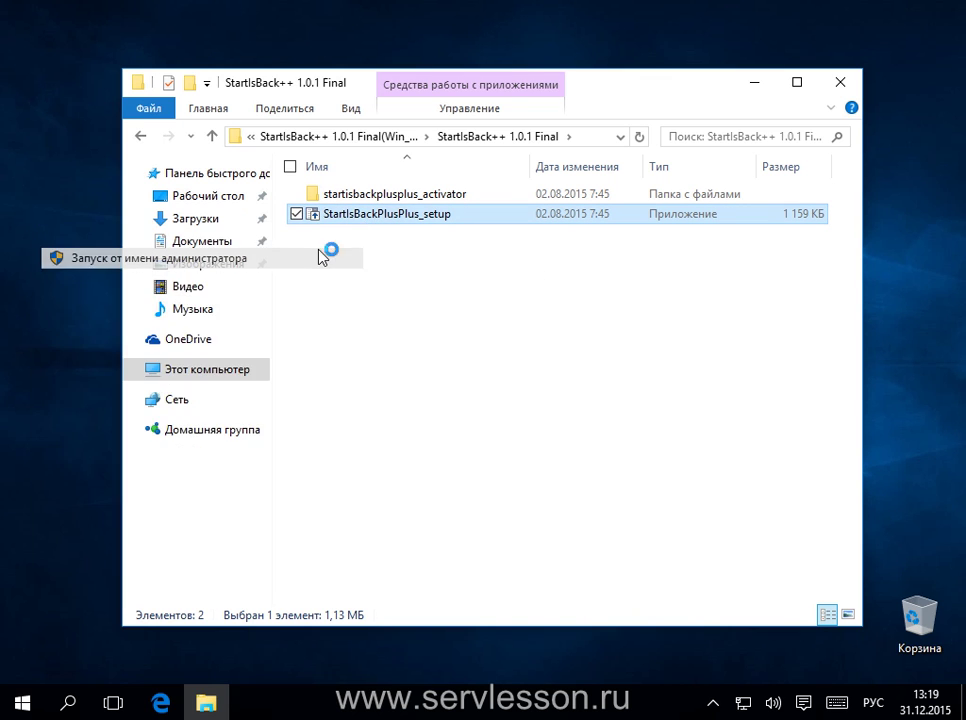
left_click(559, 396)
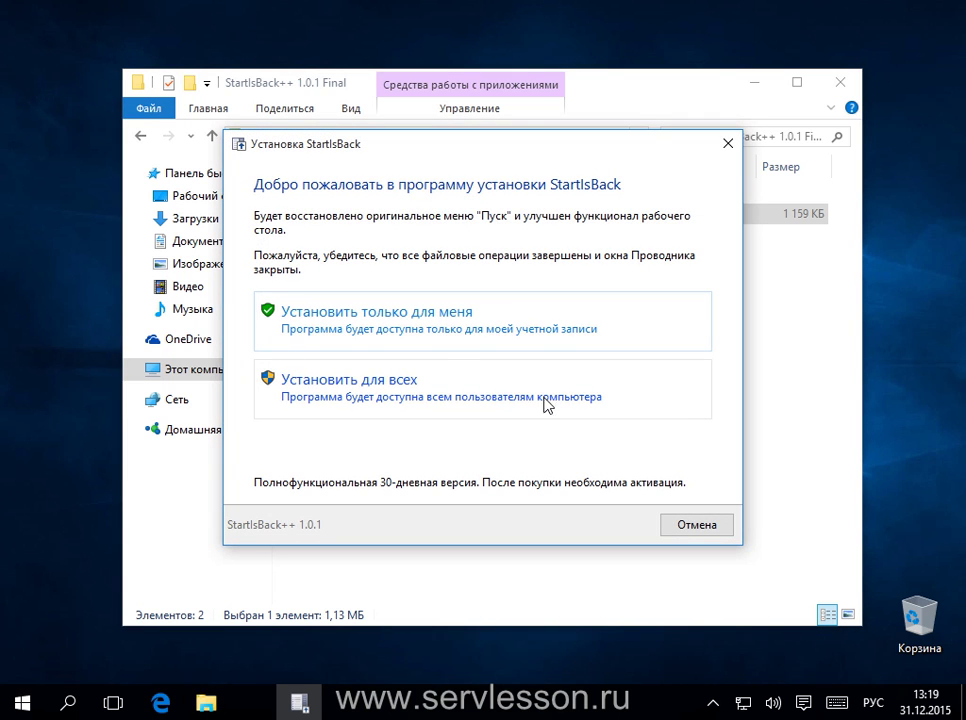
left_click(409, 320)
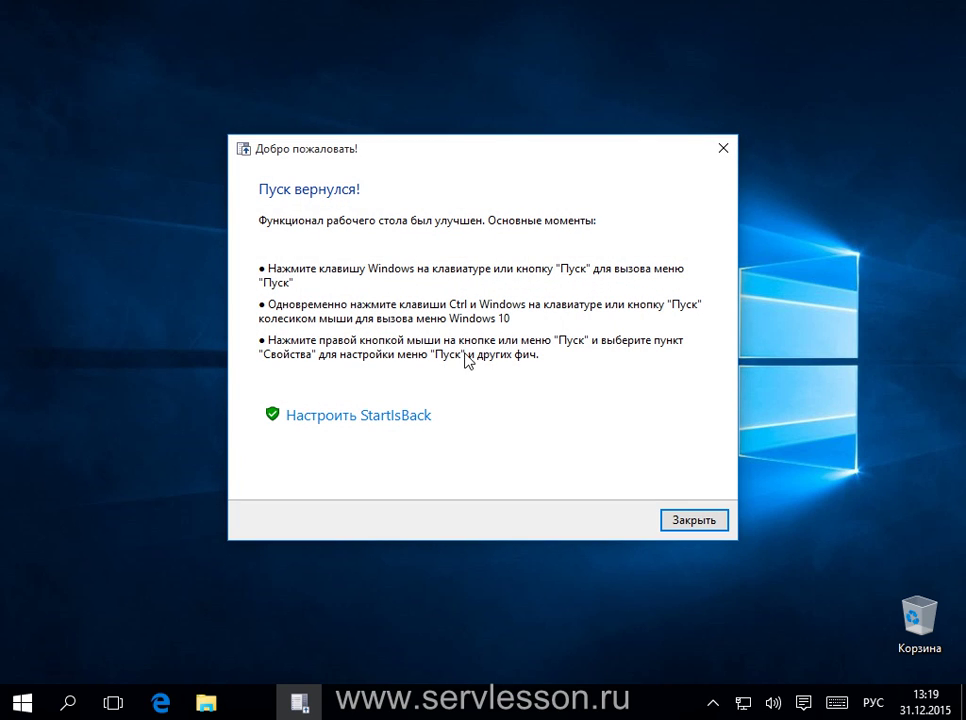
left_click(697, 532)
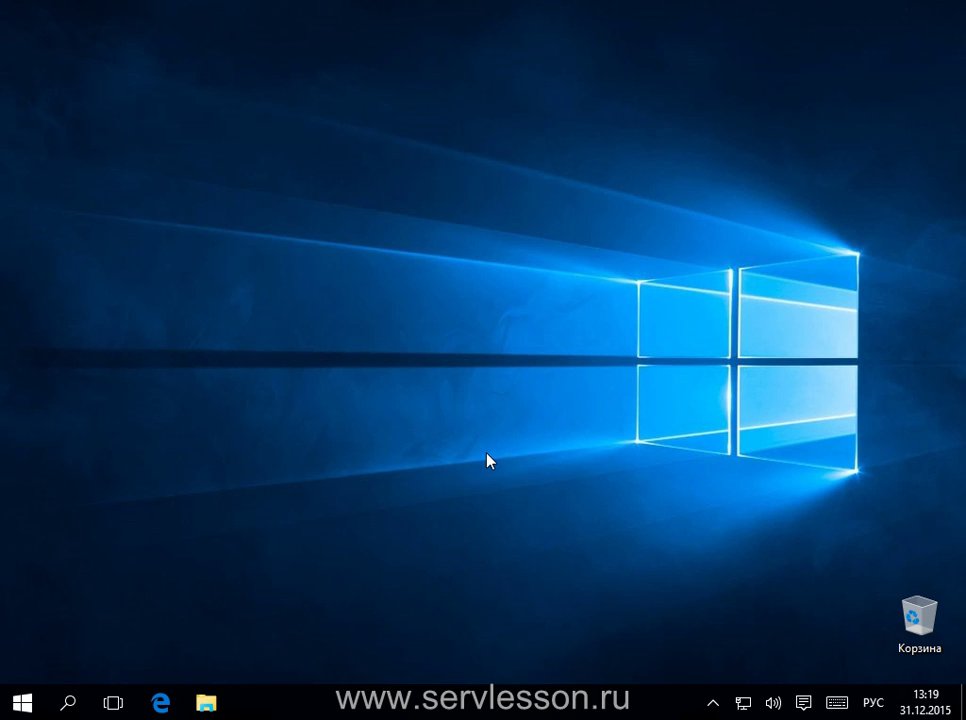
Open the replacement Start menu to examine it, dismiss it, and open it once more.
left_click(22, 702)
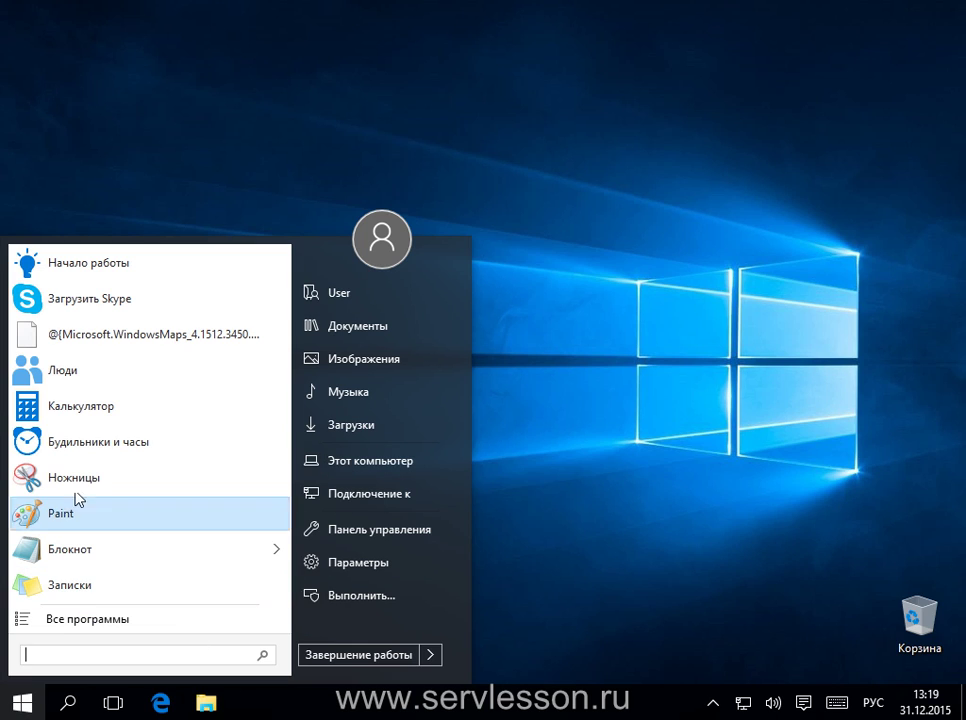
left_click(632, 428)
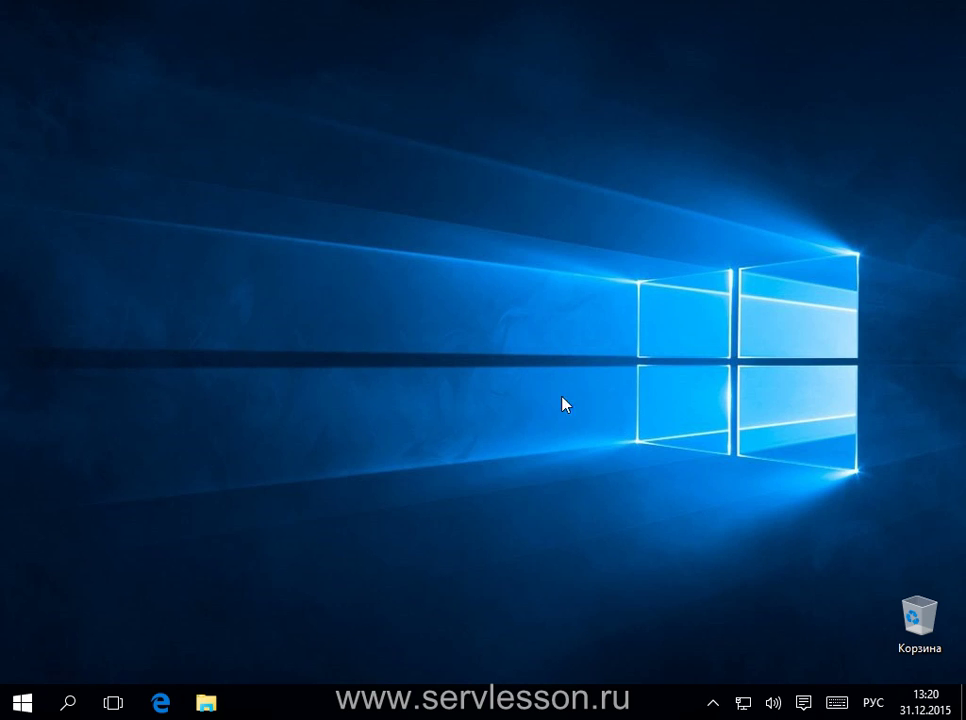
left_click(28, 704)
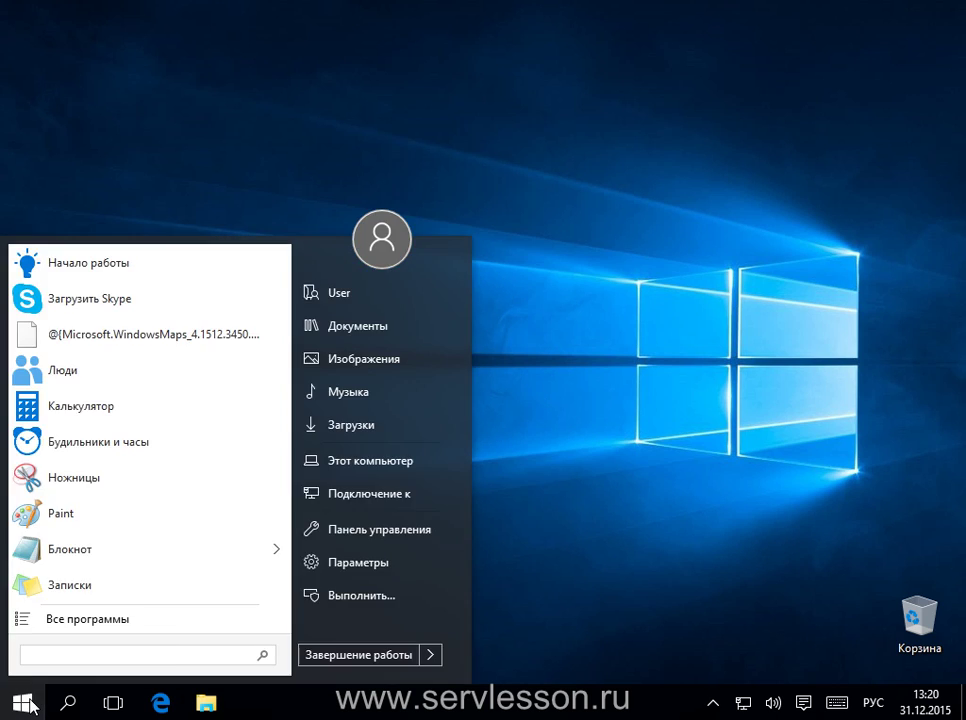